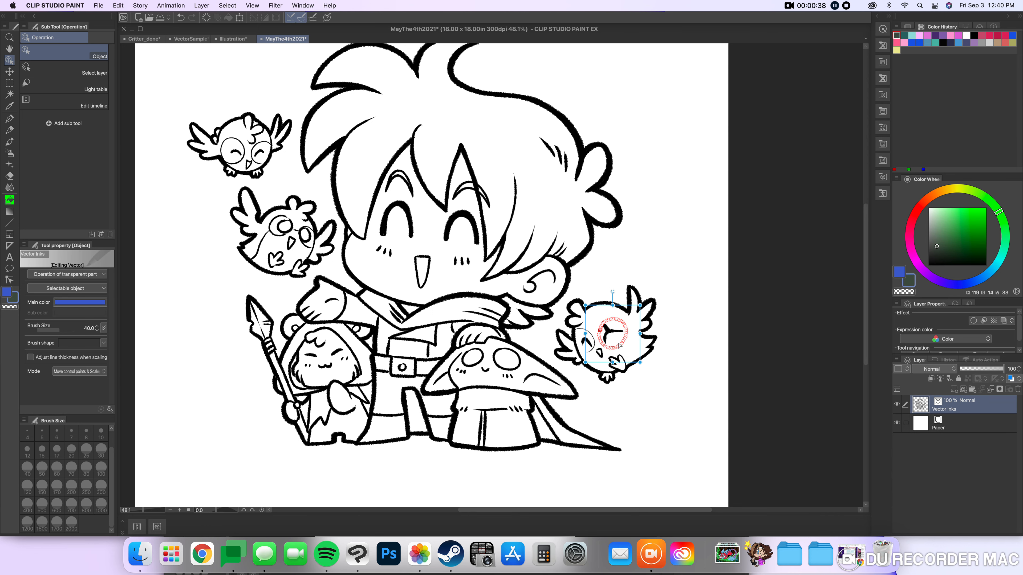
Clean up the line inside the eye circle of the owl beside the boy's ear into a single curved arc.
click(706, 365)
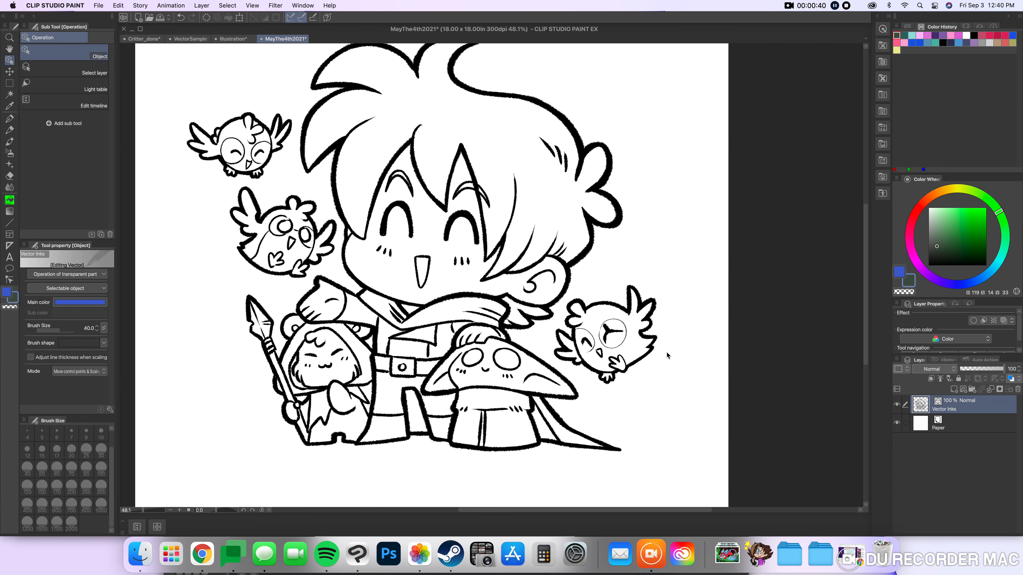
scroll(663, 347, up, 5)
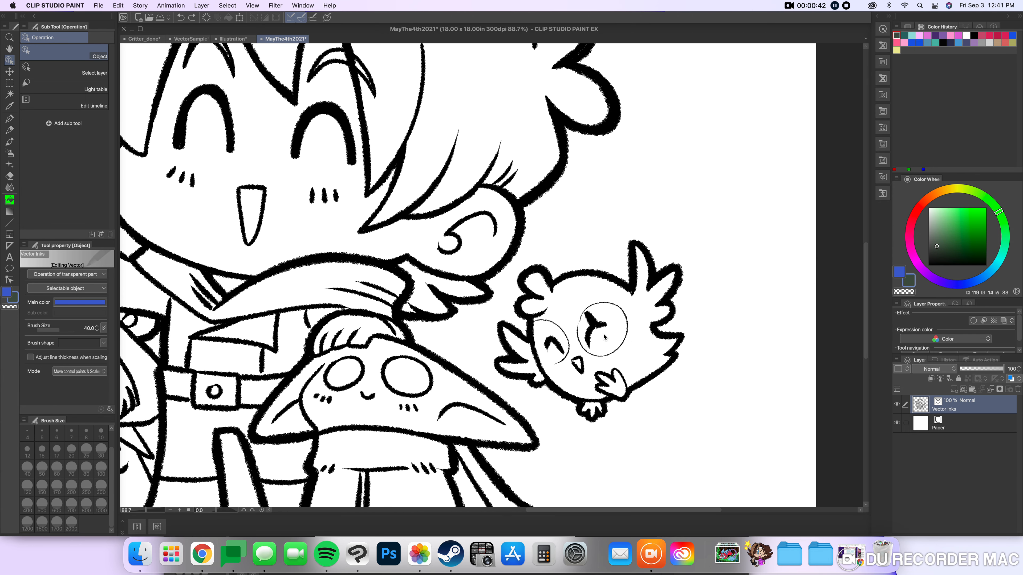
click(599, 329)
drag(599, 330, 602, 332)
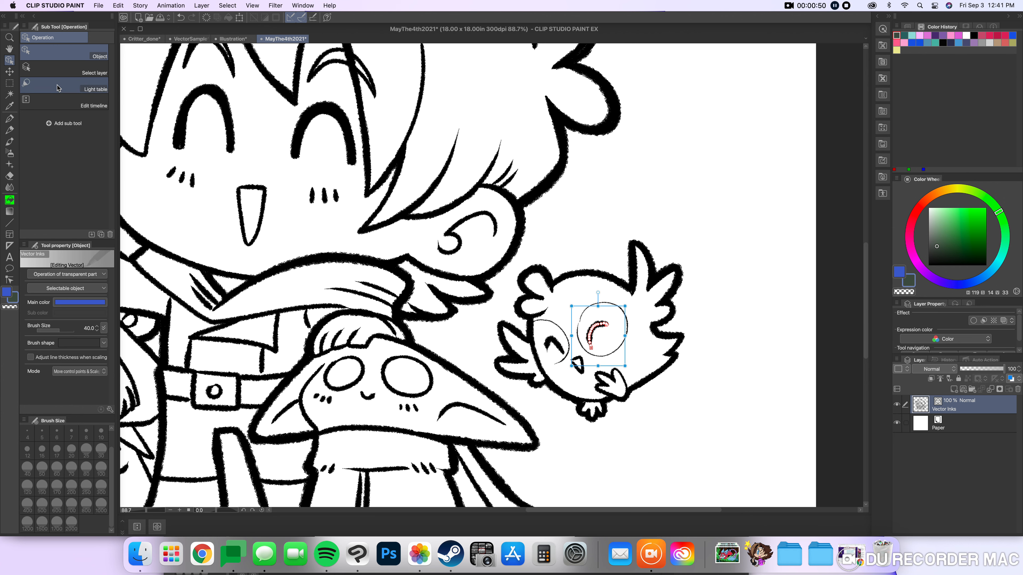
click(9, 72)
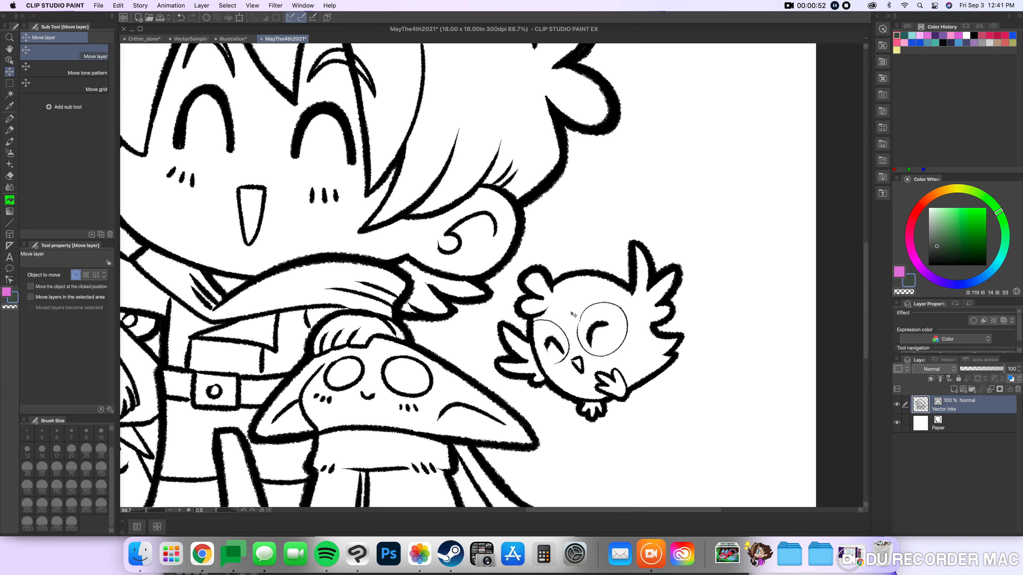
scroll(586, 323, down, 8)
drag(535, 213, 540, 234)
scroll(495, 257, up, 1)
scroll(496, 258, up, 1)
scroll(296, 266, down, 1)
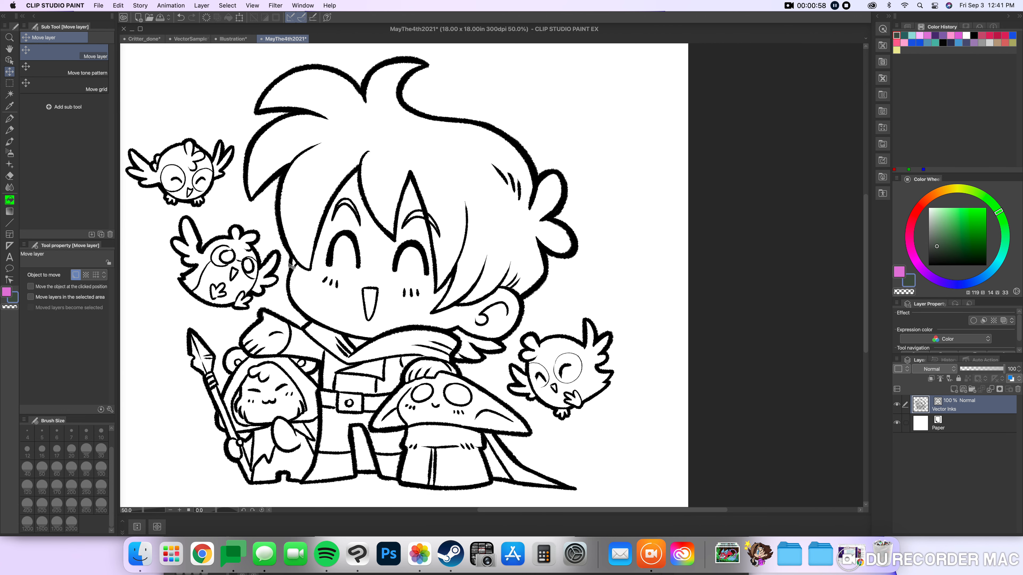
mouse_move(287, 205)
mouse_down()
mouse_move(318, 220)
mouse_move(322, 208)
mouse_up()
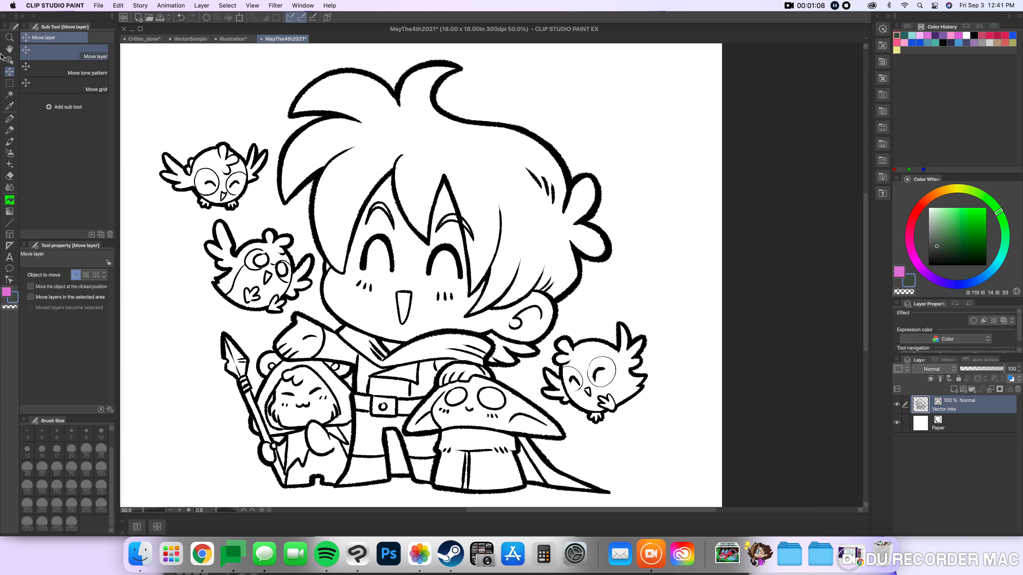
Select all lines on the Vector Inks layer as objects and set their brush shape to Pen.
click(9, 60)
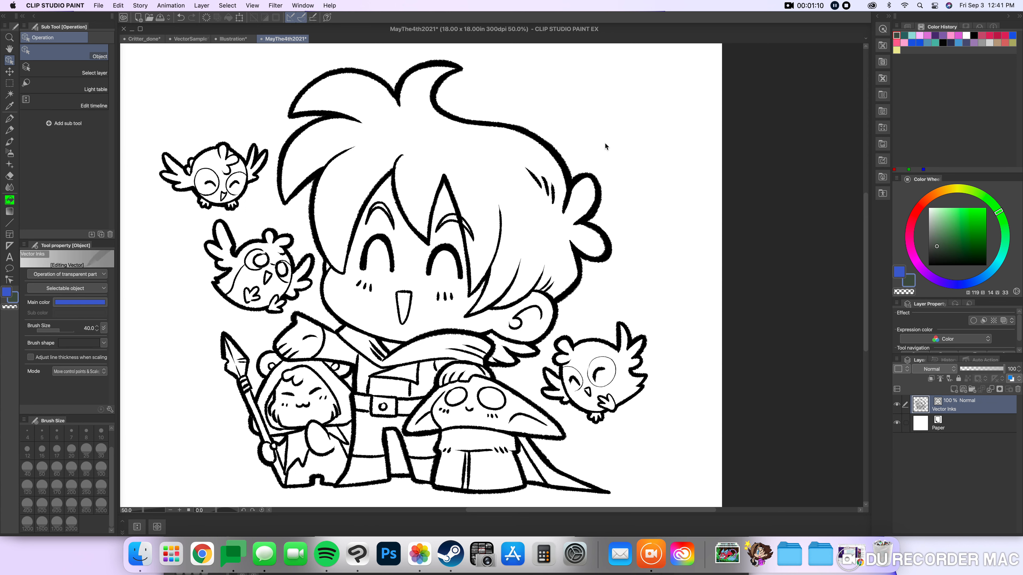
key(super+a)
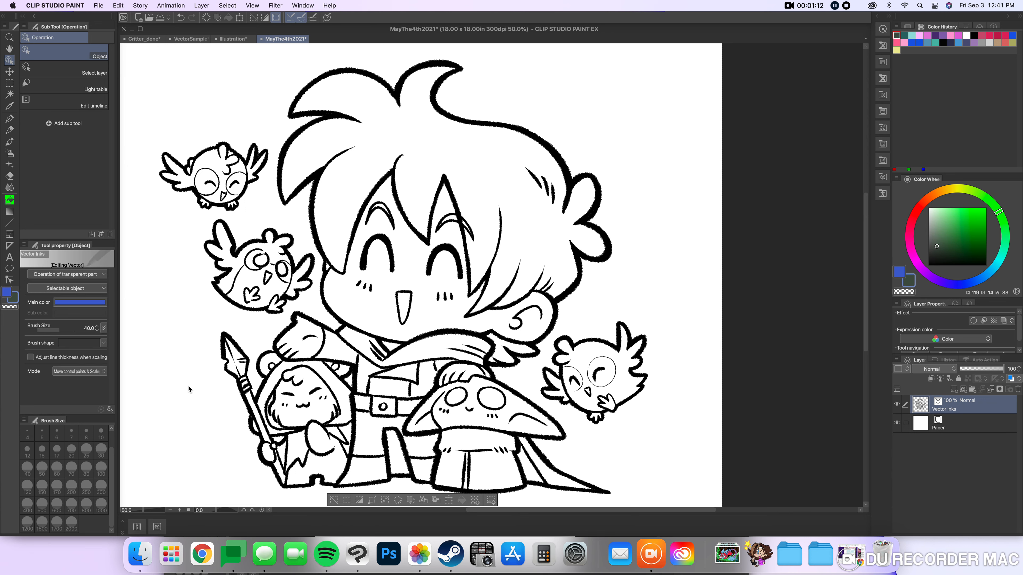
click(103, 343)
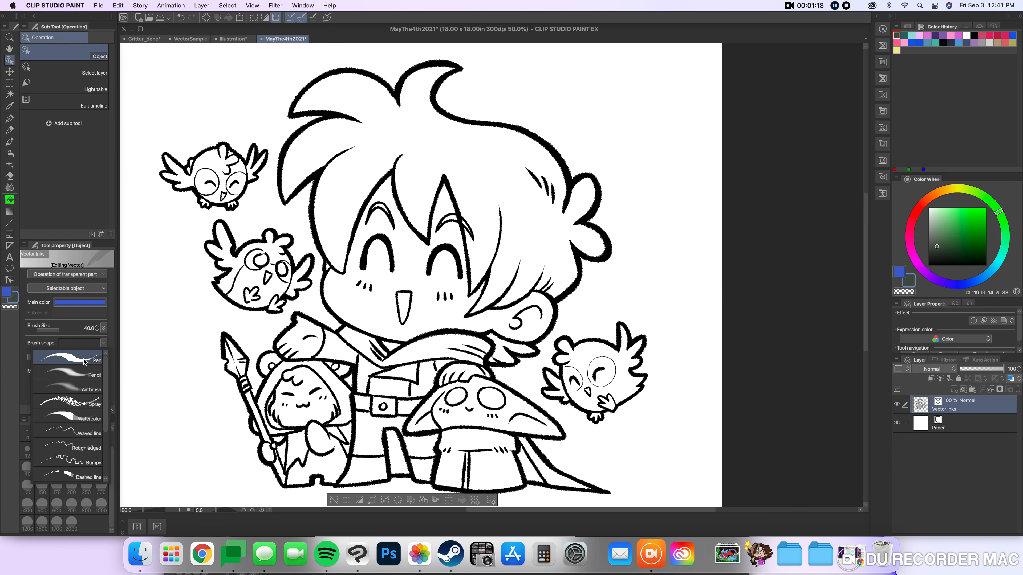
click(70, 364)
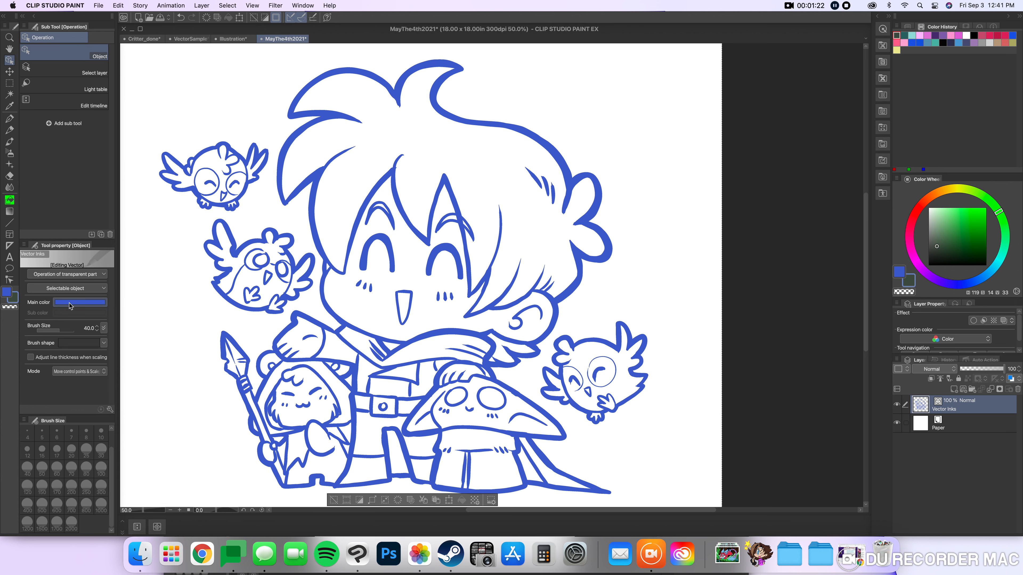
Change the main color of all the selected lines to magenta.
click(83, 306)
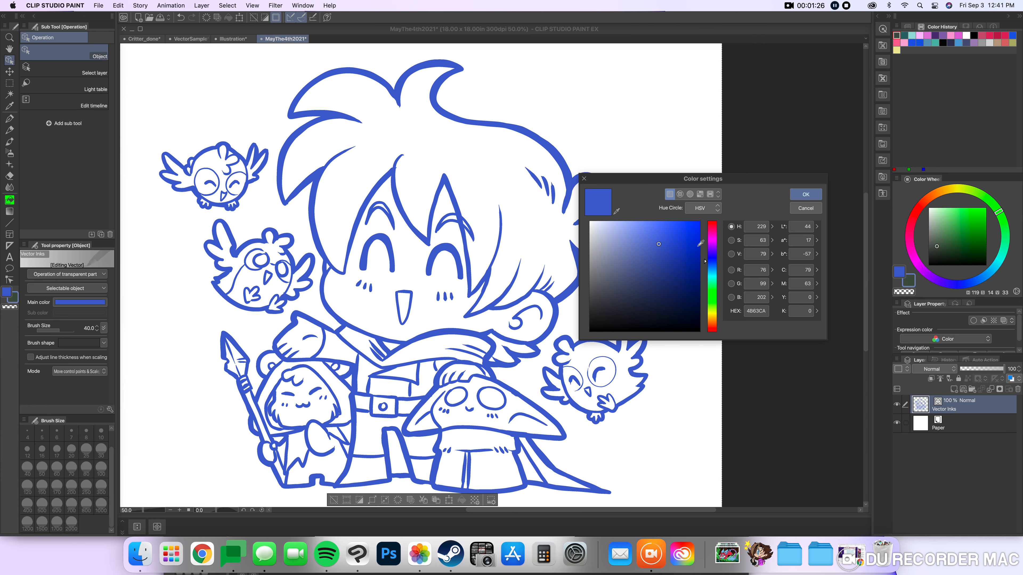
click(716, 245)
click(805, 194)
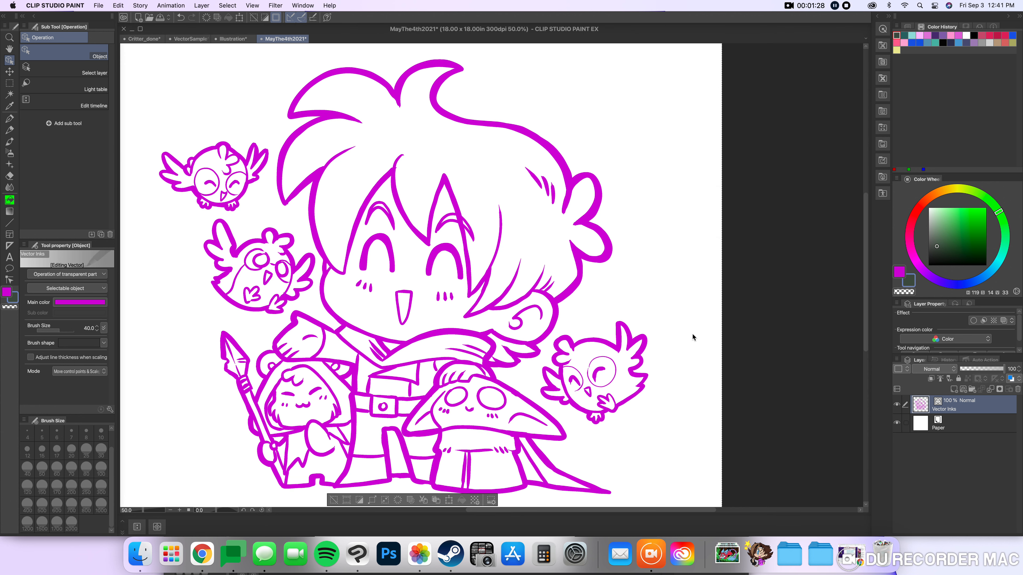
Change the main color of all the selected vector lines to black.
click(79, 302)
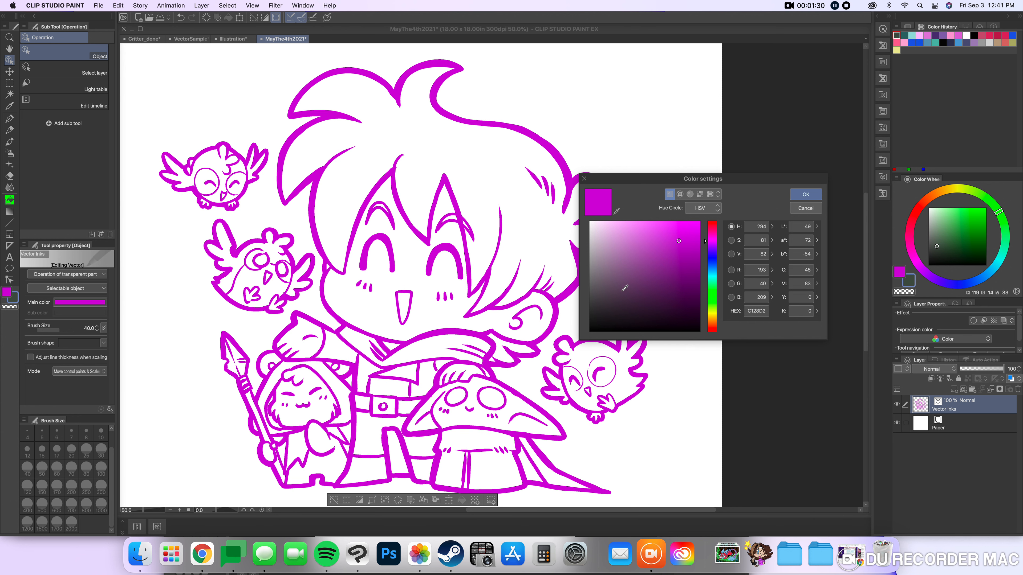
click(806, 195)
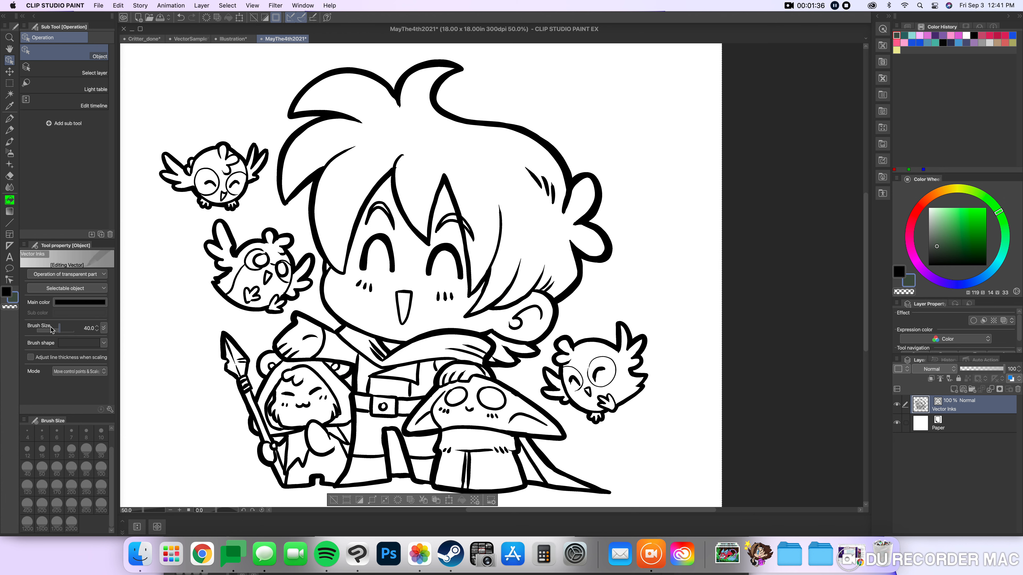
Reduce the brush size of all the vector lines step by step to 6.
click(97, 331)
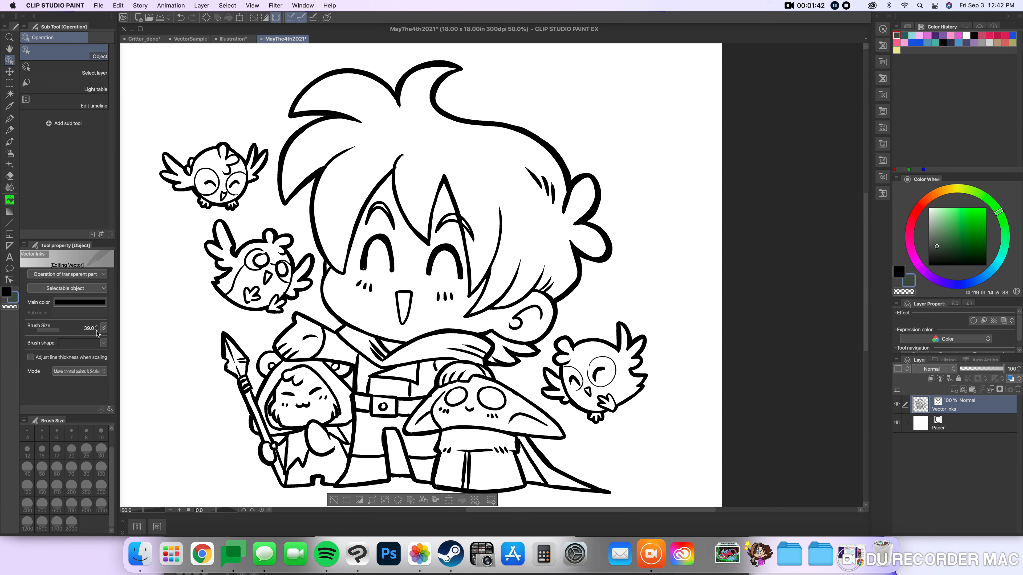
click(97, 331)
click(96, 331)
click(97, 332)
click(96, 331)
click(97, 331)
click(97, 331)
click(96, 331)
click(96, 331)
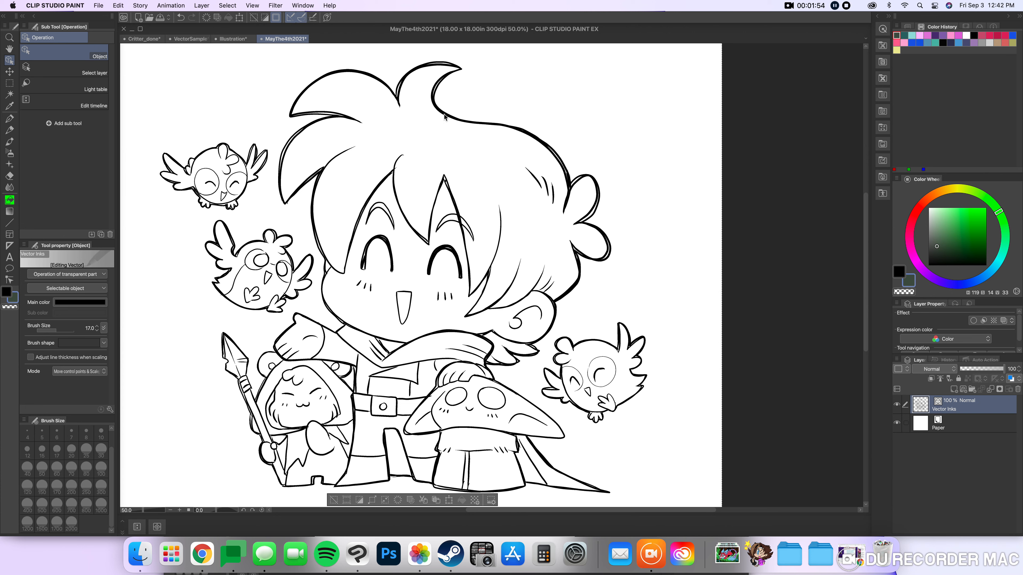
click(97, 332)
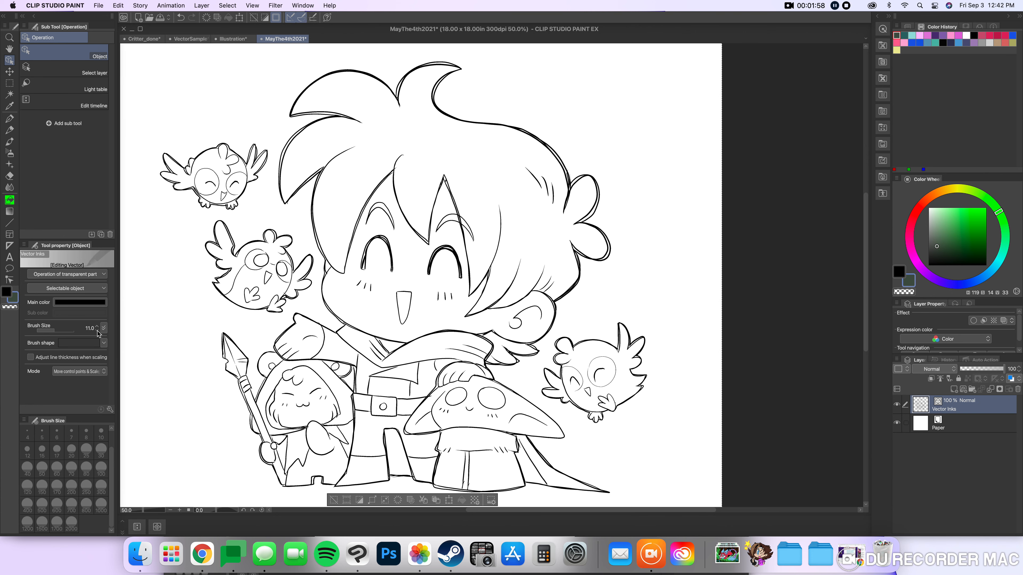
click(97, 332)
click(97, 331)
click(97, 331)
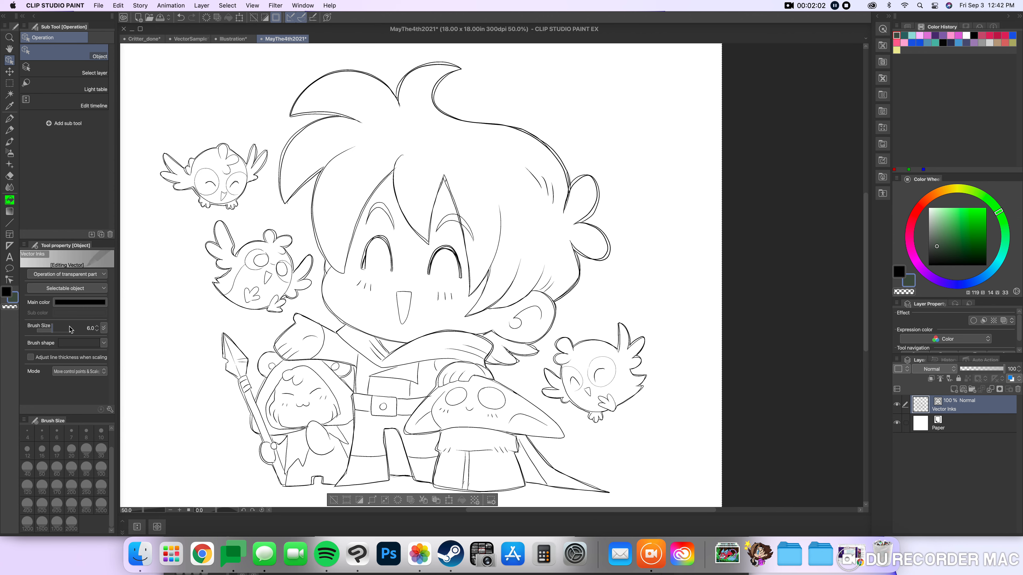
Thicken all the vector lines by setting their brush size to 42.
click(62, 330)
drag(62, 331, 60, 332)
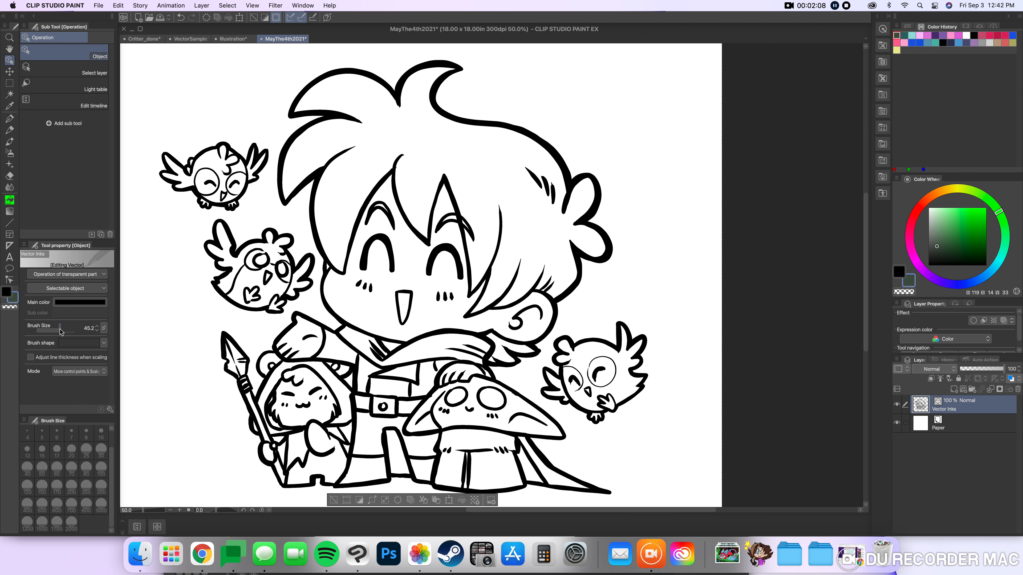
click(97, 331)
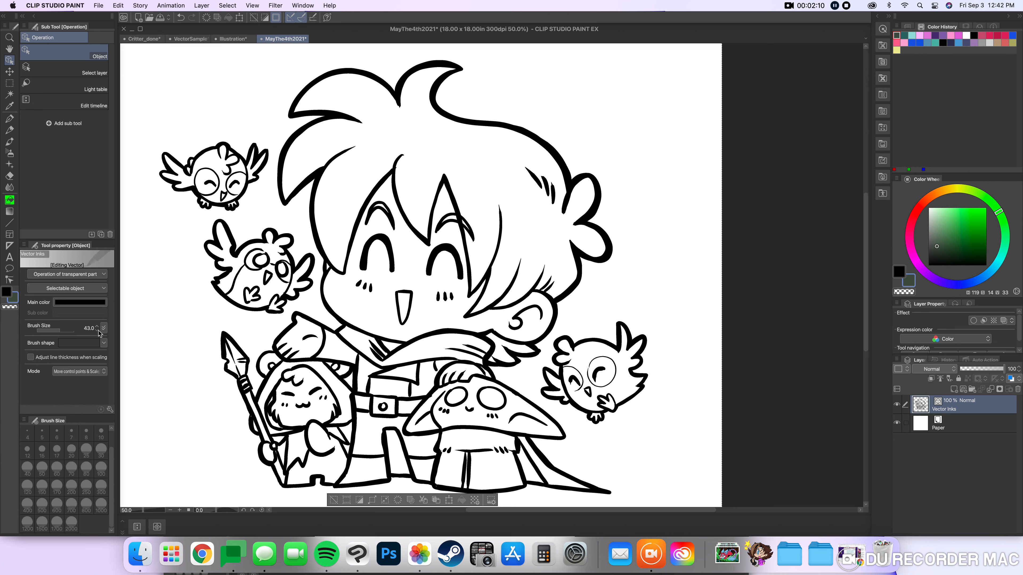
Try the Waved line, Rough edged and Dashed line brush shapes on all the lines and restore the Pen shape.
click(106, 344)
click(72, 437)
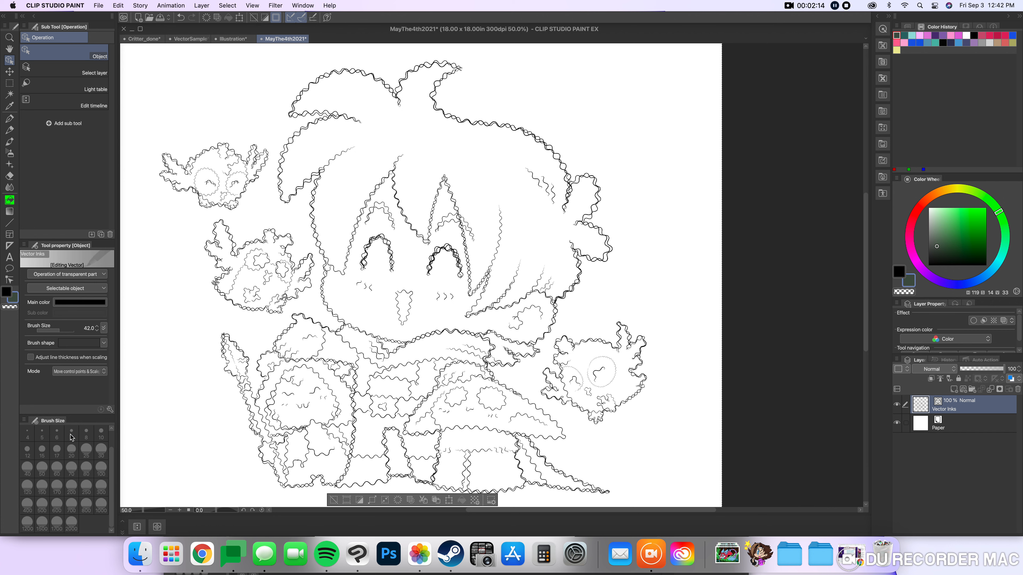
click(105, 344)
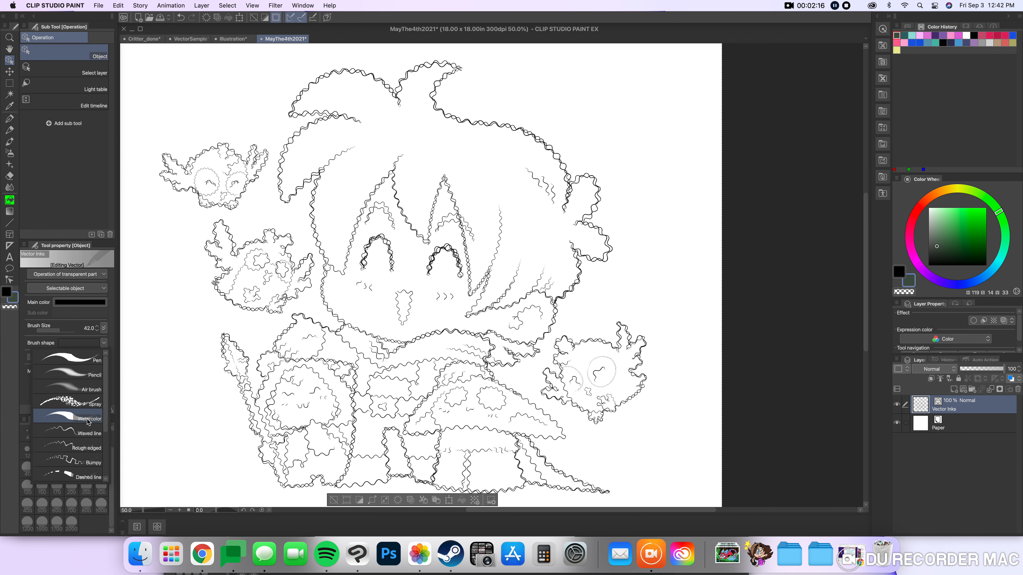
click(78, 448)
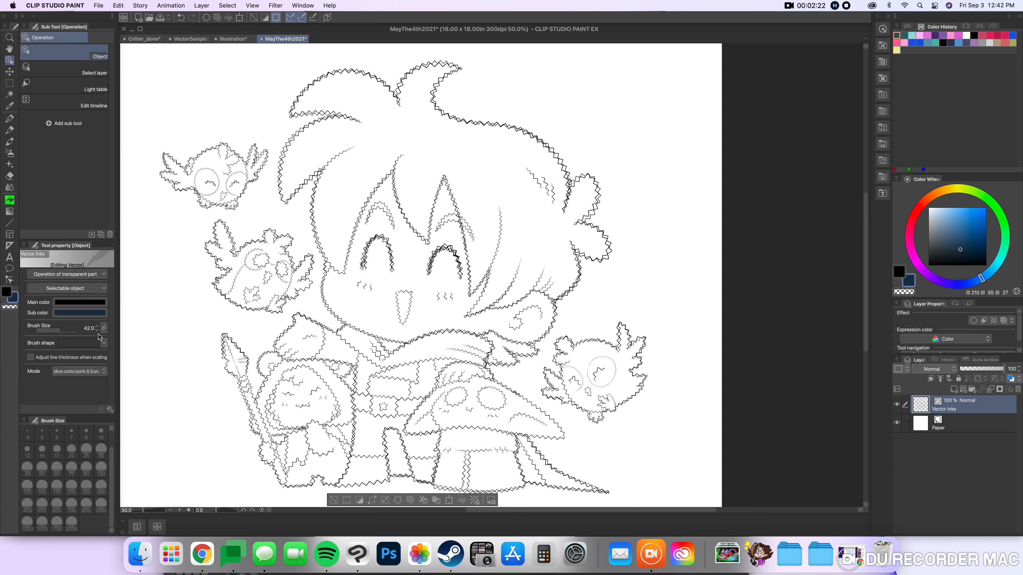
click(104, 343)
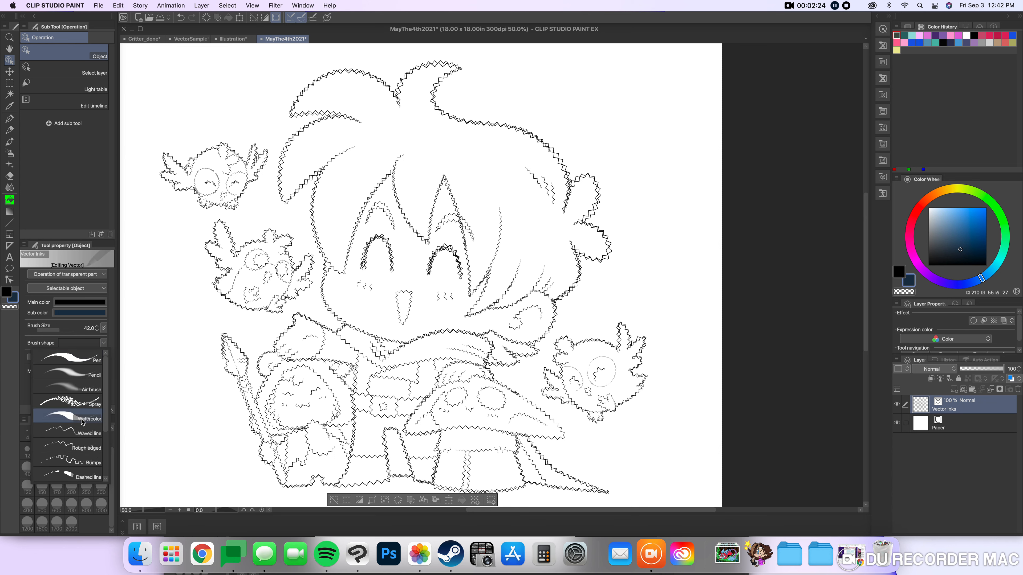
click(72, 479)
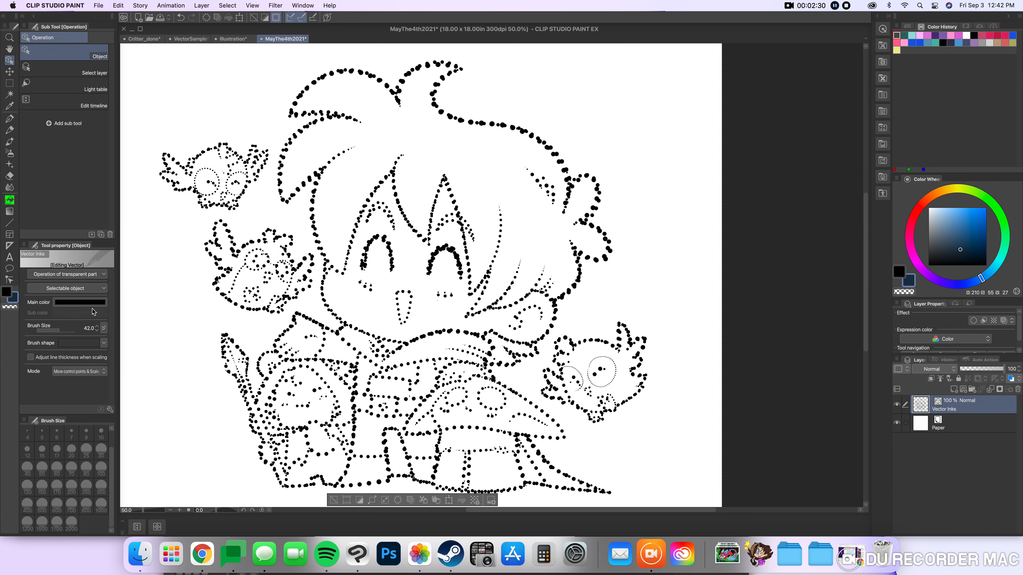
click(103, 343)
click(88, 359)
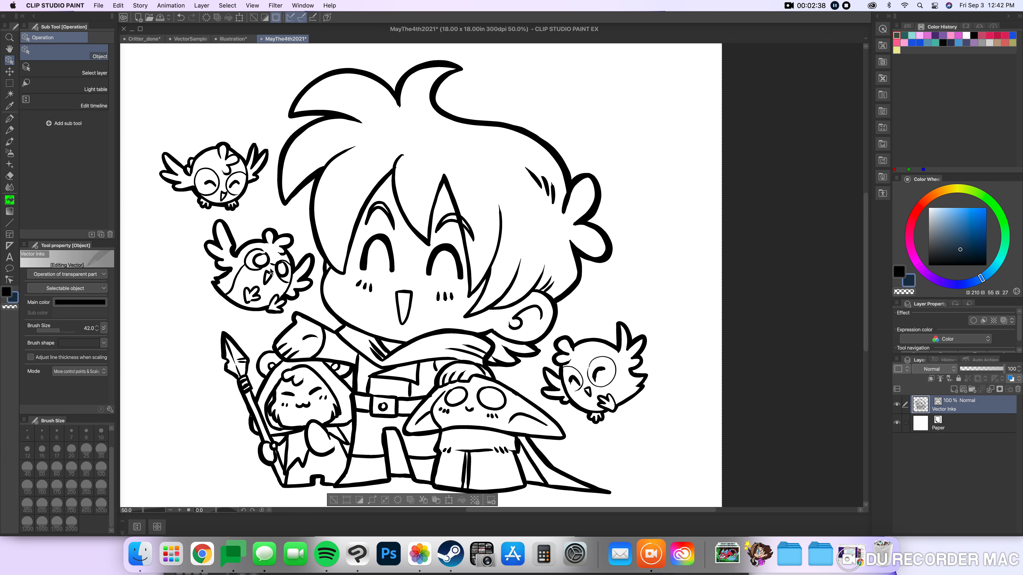
Try the Rough edged brush shape on one foot of the lower owl beside the boy's cheek and undo it.
click(258, 293)
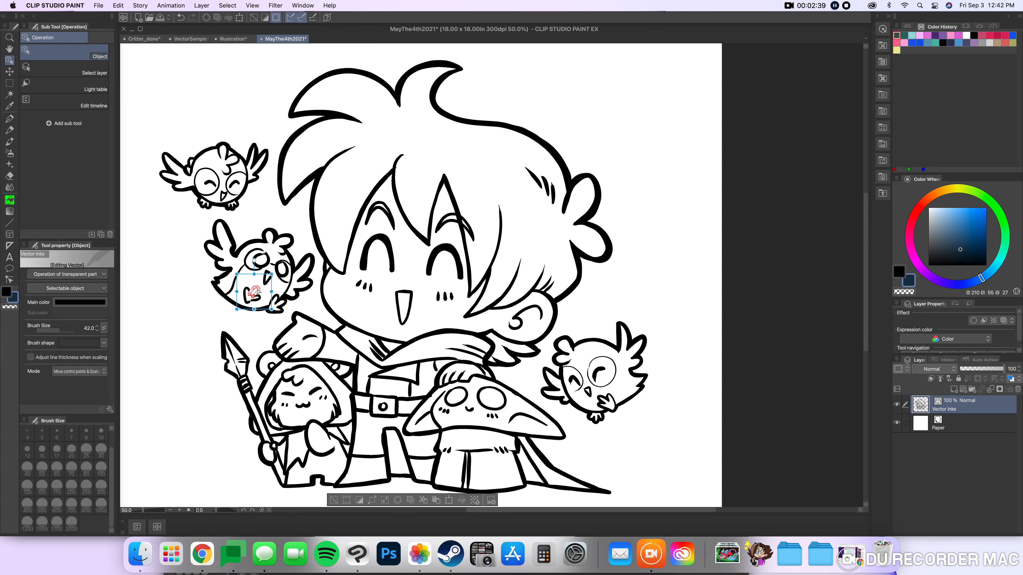
shift+click(246, 302)
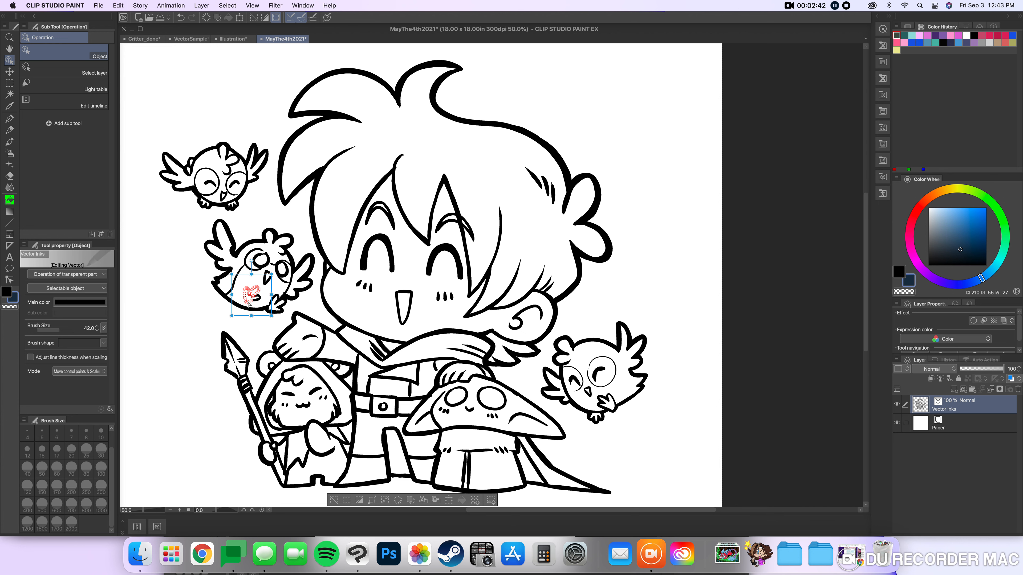
drag(258, 301, 260, 304)
click(103, 343)
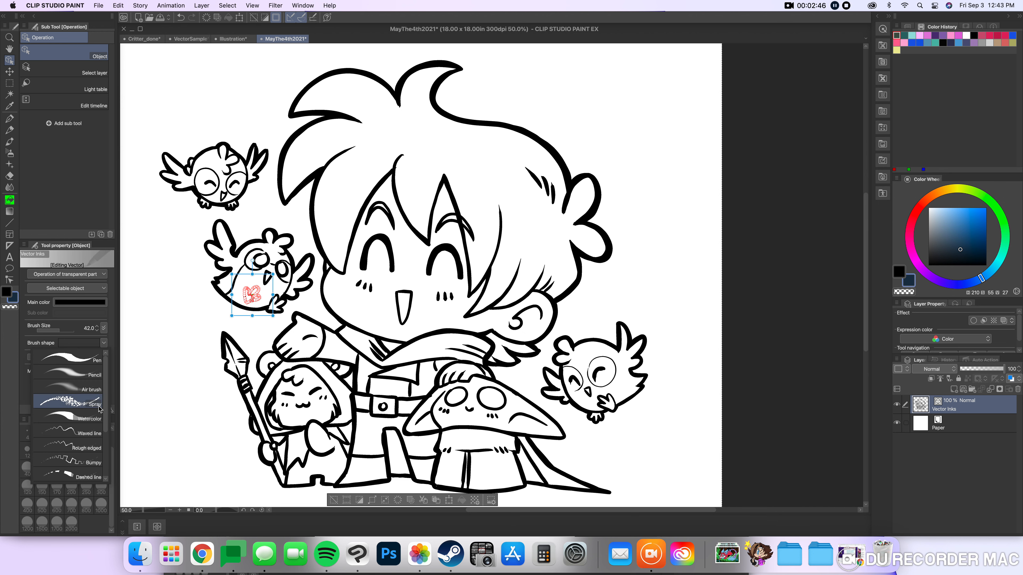
click(85, 440)
click(166, 354)
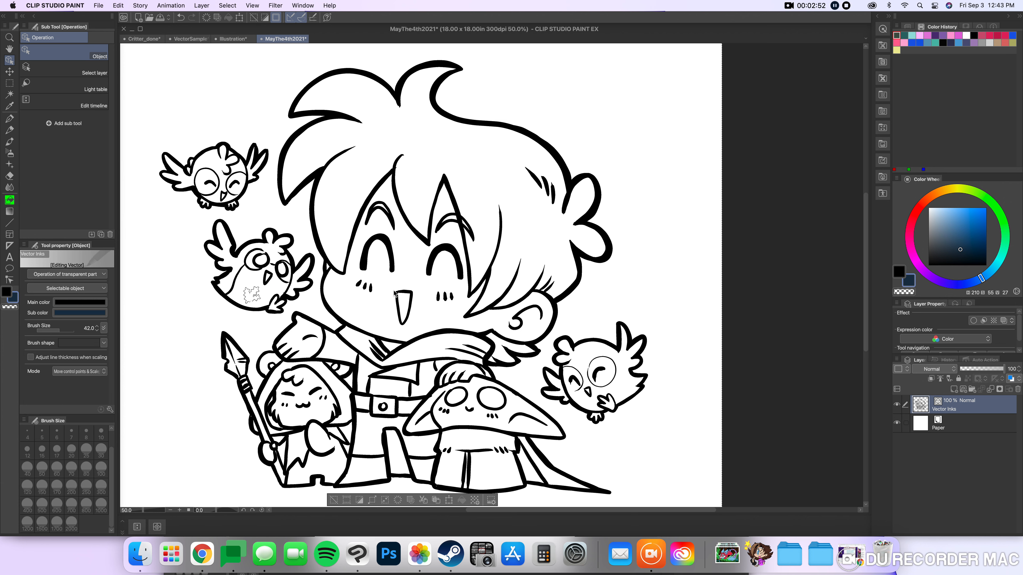
click(181, 17)
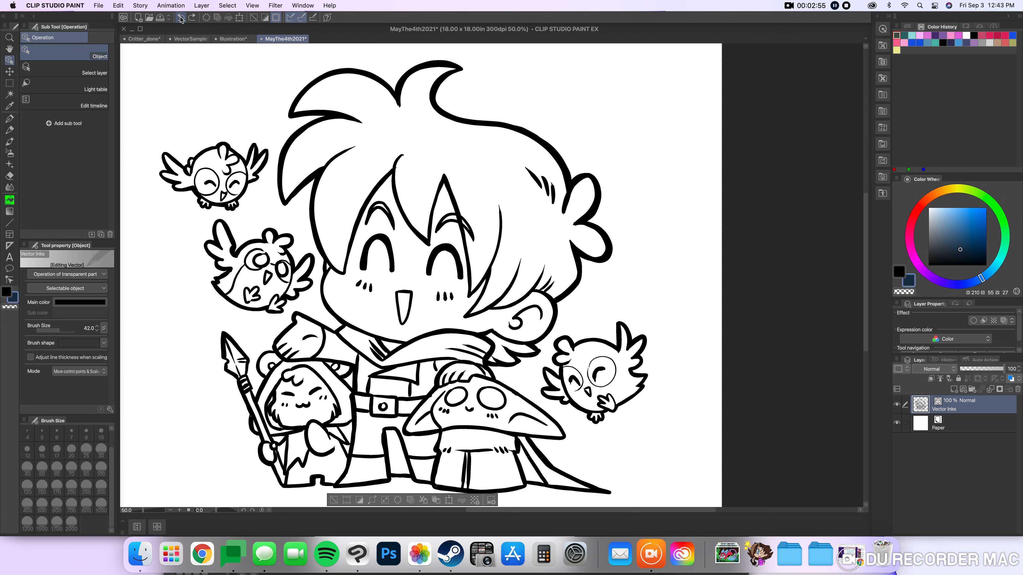
Duplicate the Vector Inks layer and hide the original.
right_click(948, 413)
click(948, 413)
right_click(948, 414)
click(947, 238)
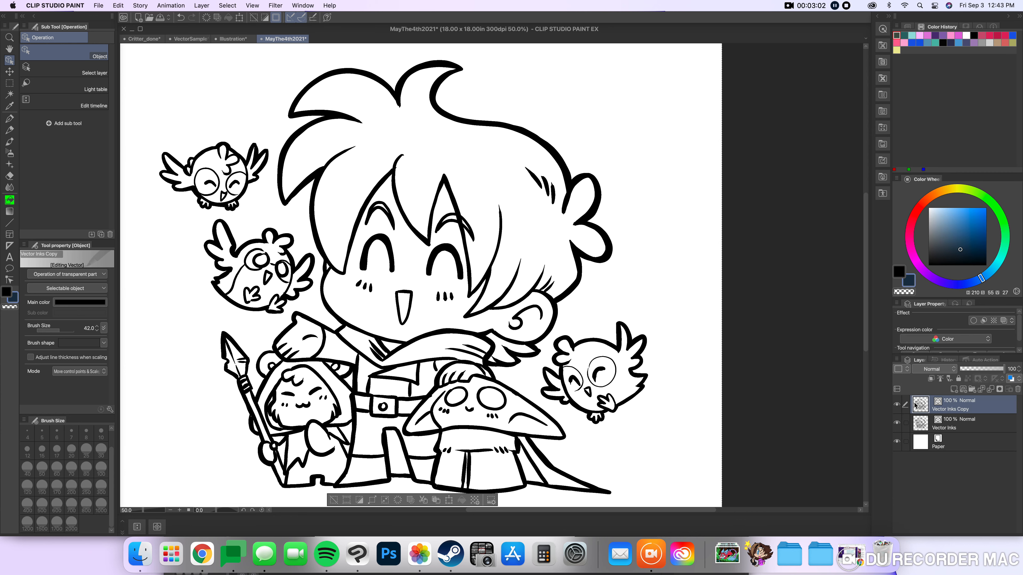
click(897, 423)
Try rasterizing the Vector Inks Copy layer.
right_click(963, 406)
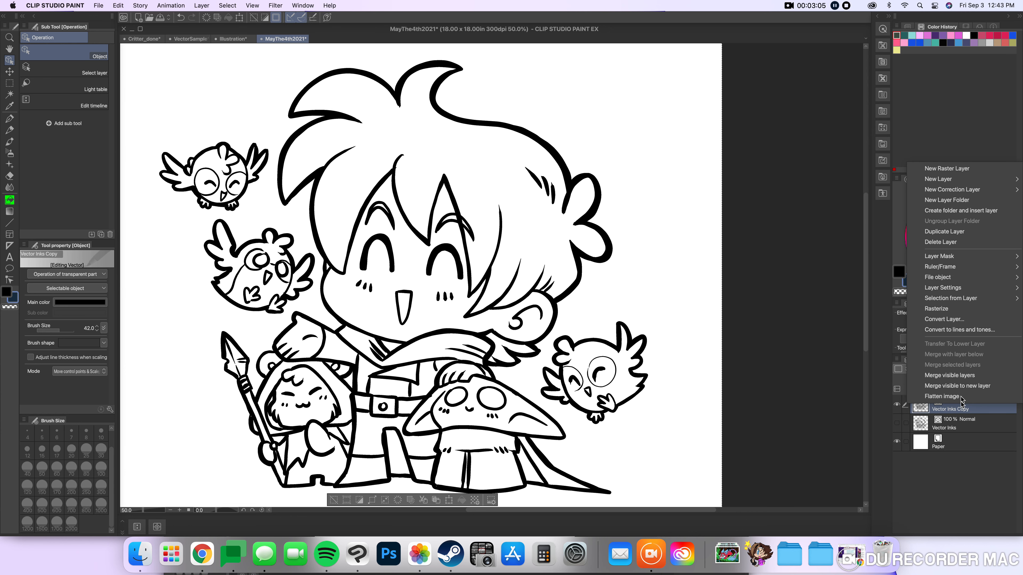
click(940, 309)
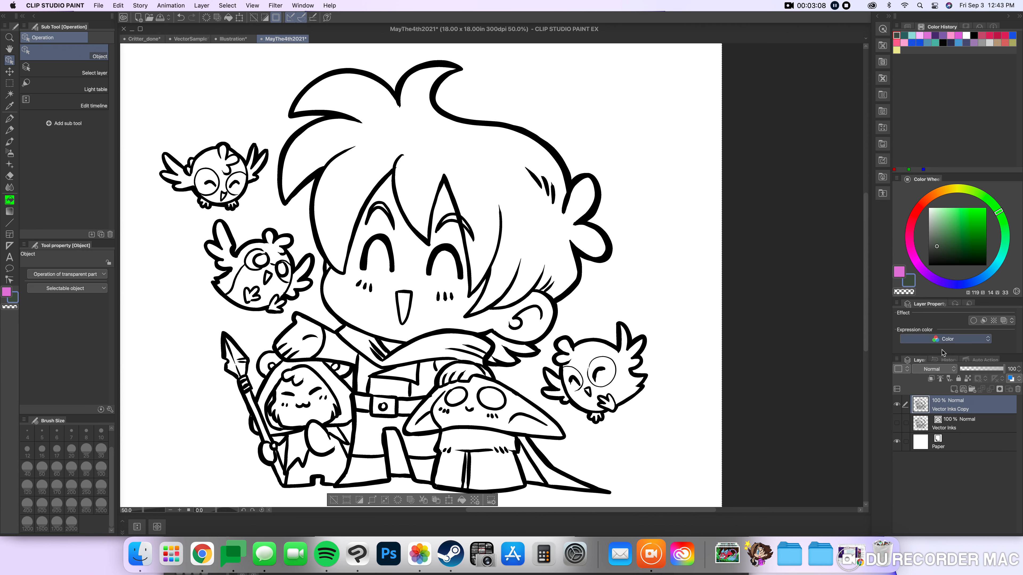
click(946, 406)
Convert the Vector Inks Copy layer to a raster layer named Raster Inks.
right_click(948, 407)
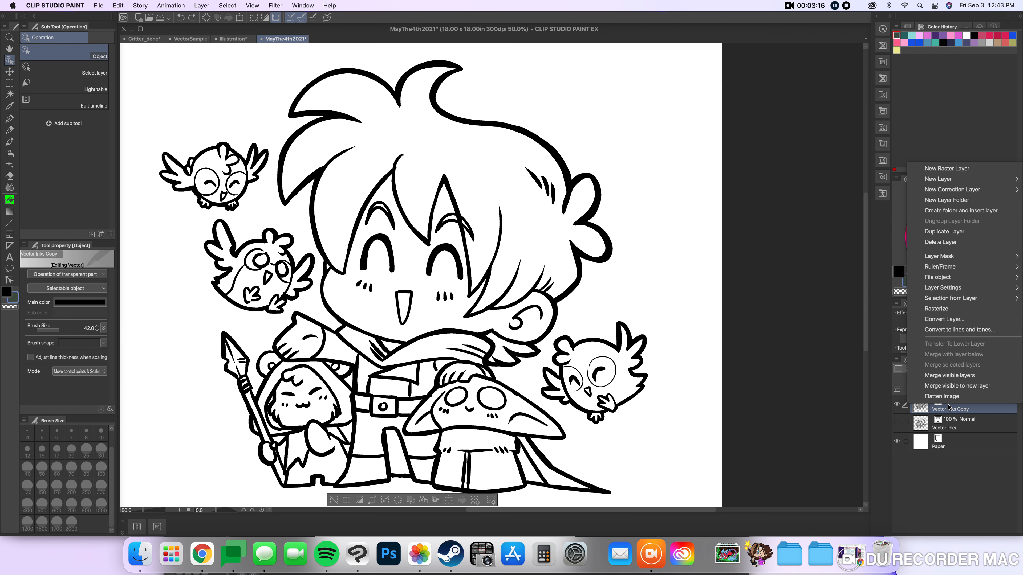
click(937, 319)
click(509, 250)
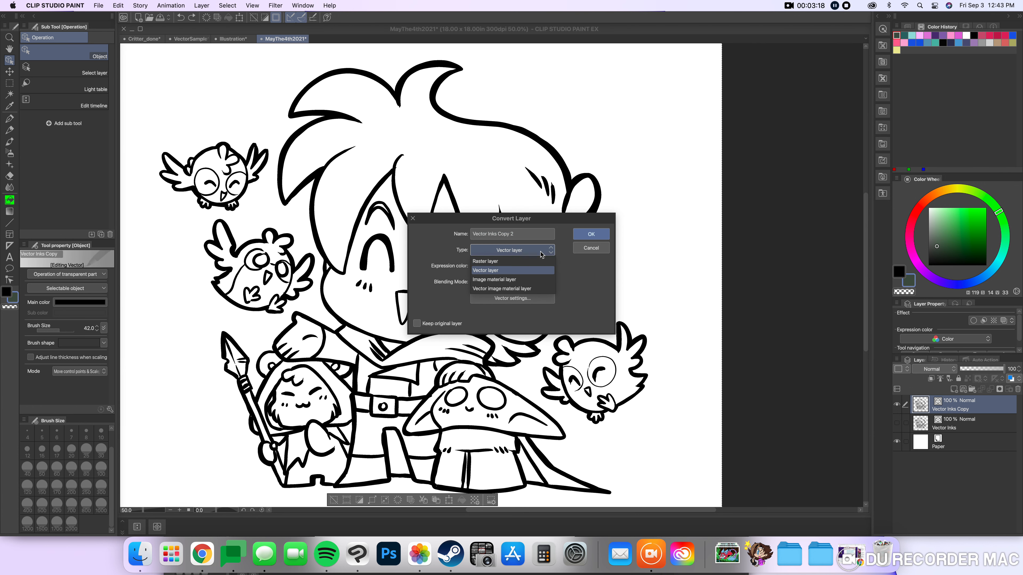
click(520, 264)
click(518, 236)
key(super+a)
text(R)
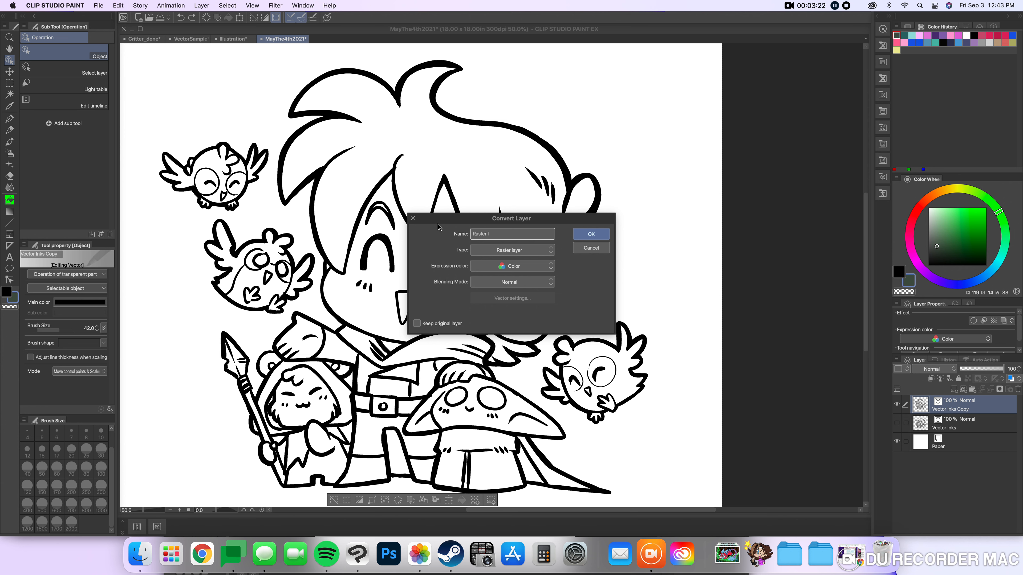
key(Return)
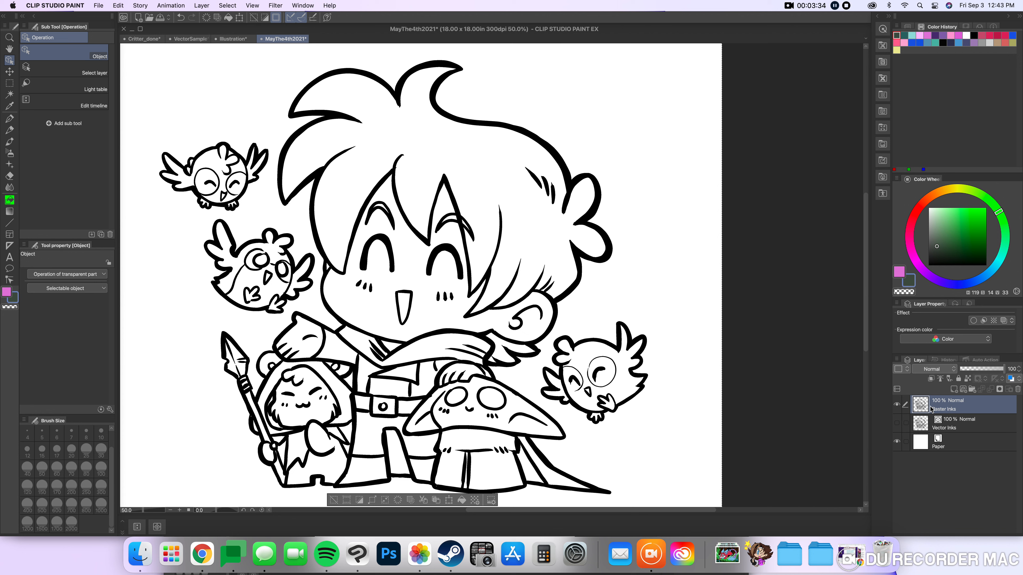
Convert the Raster Inks layer to a vector layer, keeping the name Raster Inks 2.
right_click(946, 405)
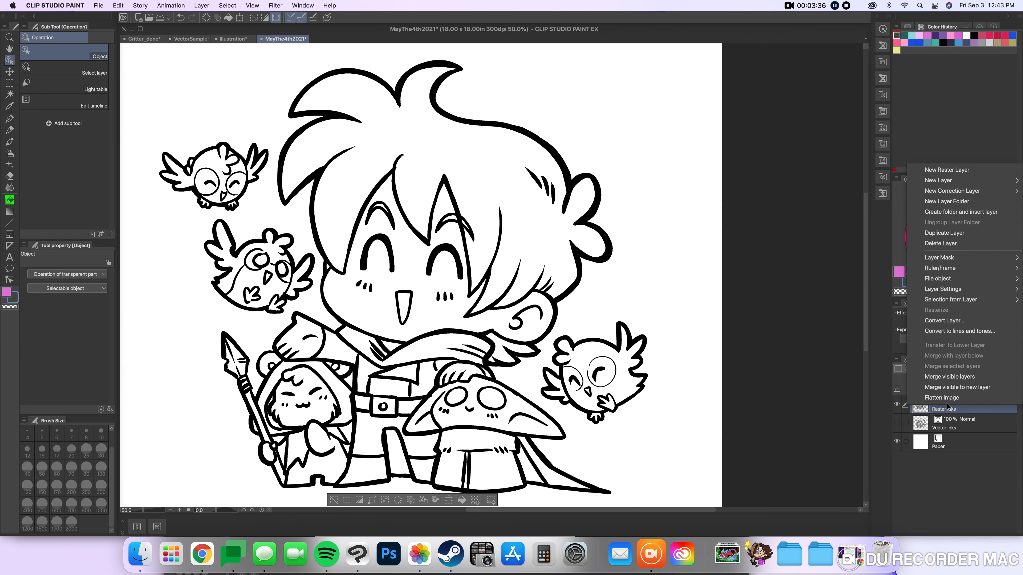
click(940, 321)
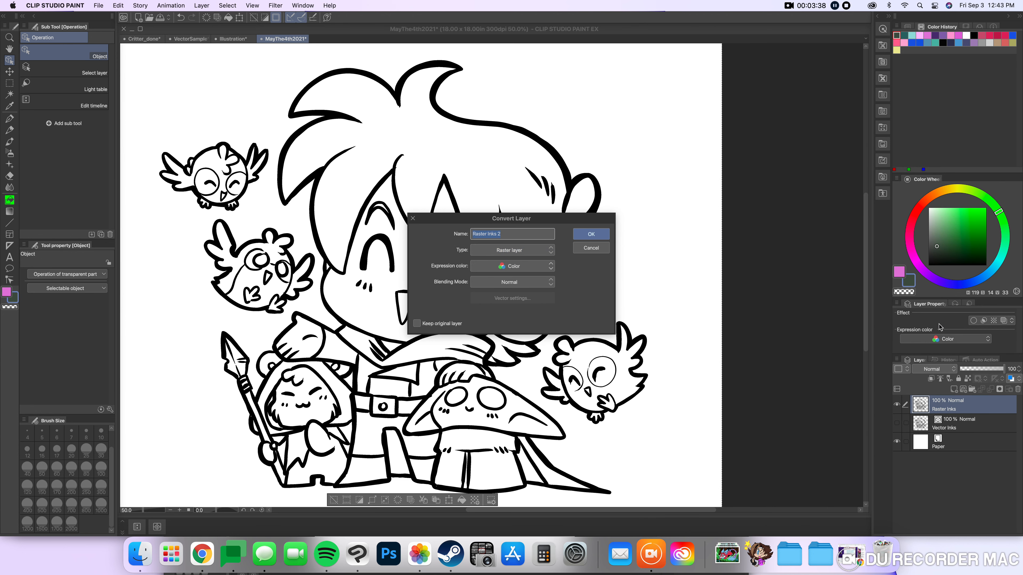
click(510, 250)
click(499, 270)
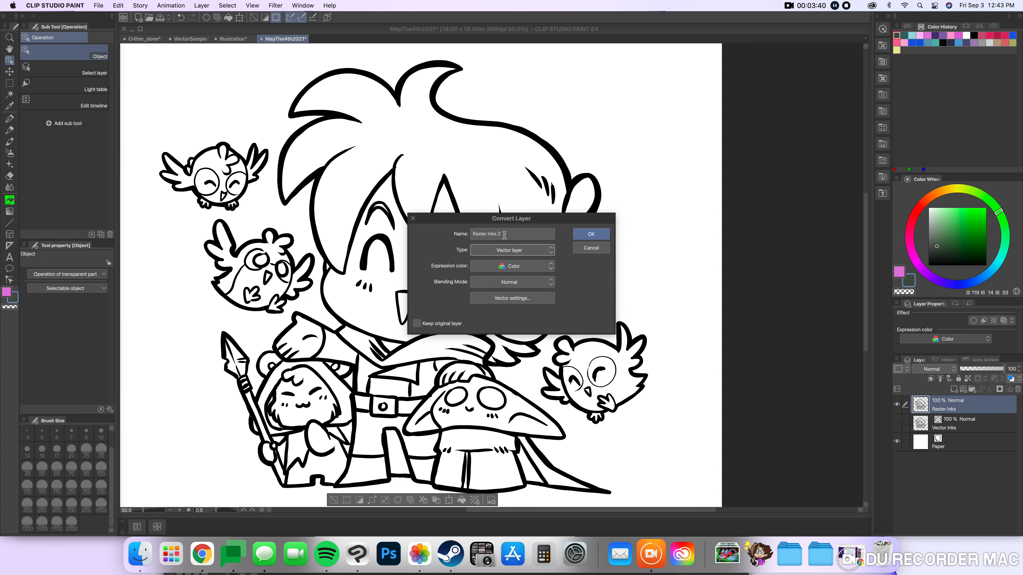
click(508, 235)
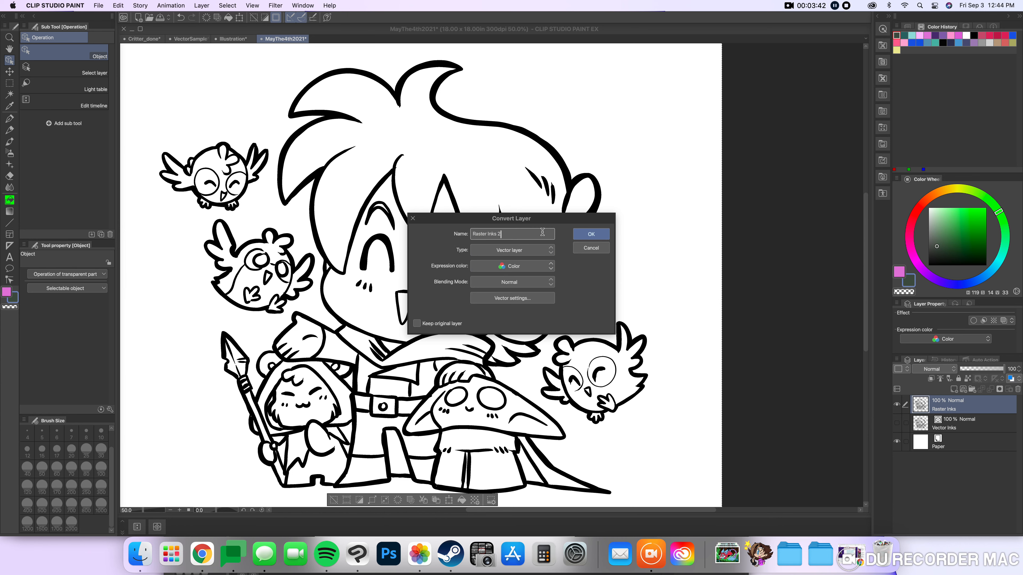
click(587, 236)
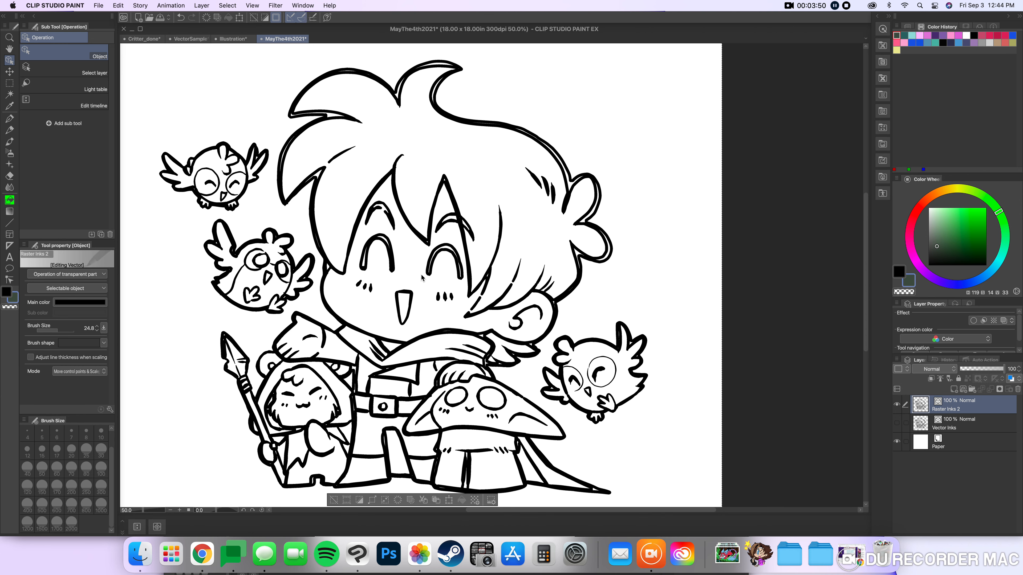
Compare the converted layer with the Vector Inks layer by toggling their visibility, and undo the conversion to vector.
scroll(421, 278, down, 1)
click(896, 405)
click(897, 424)
click(896, 423)
click(896, 404)
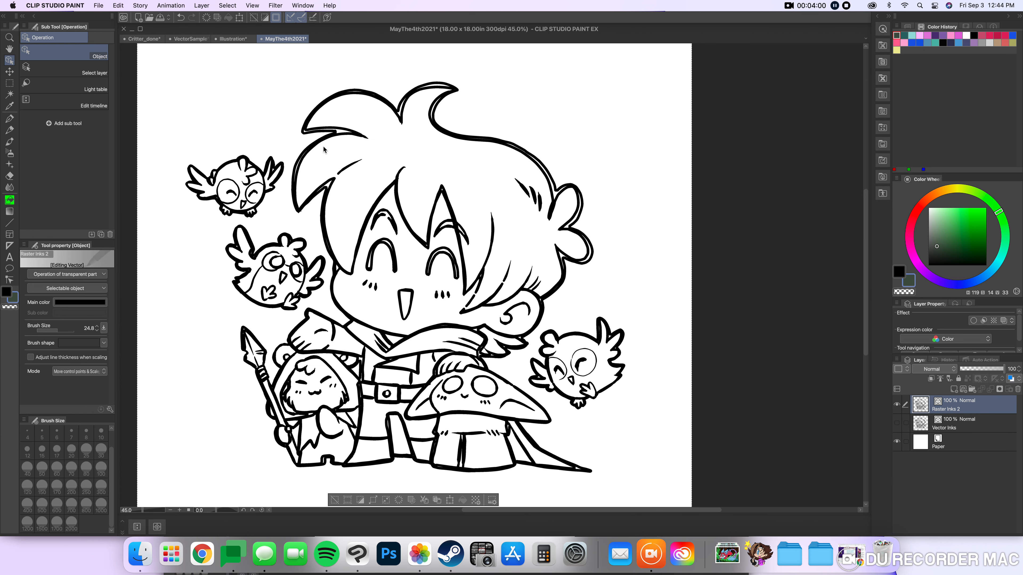
click(182, 18)
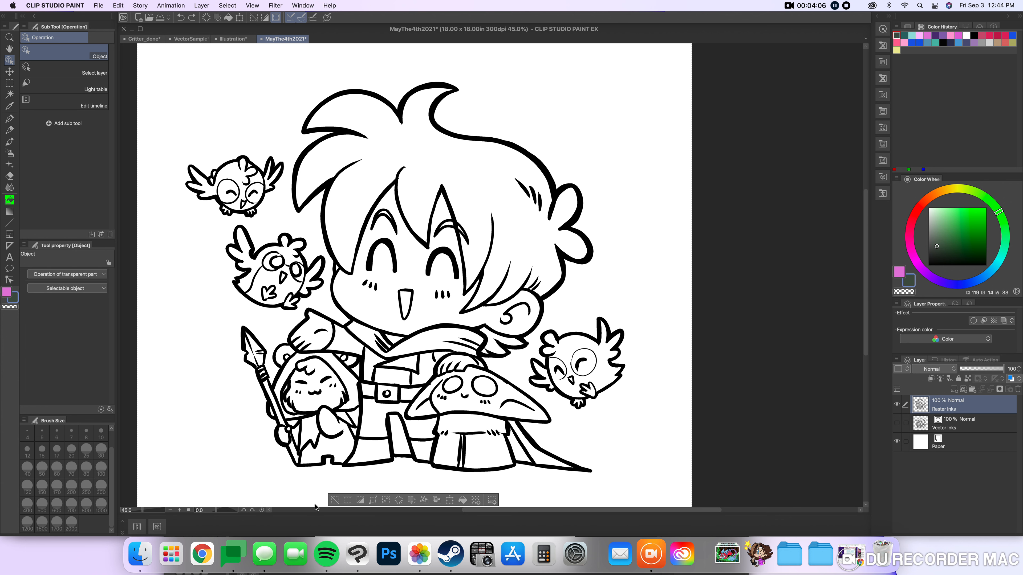
Clear the selection and scale the Raster Inks artwork down to 37%, keeping its aspect ratio.
click(330, 502)
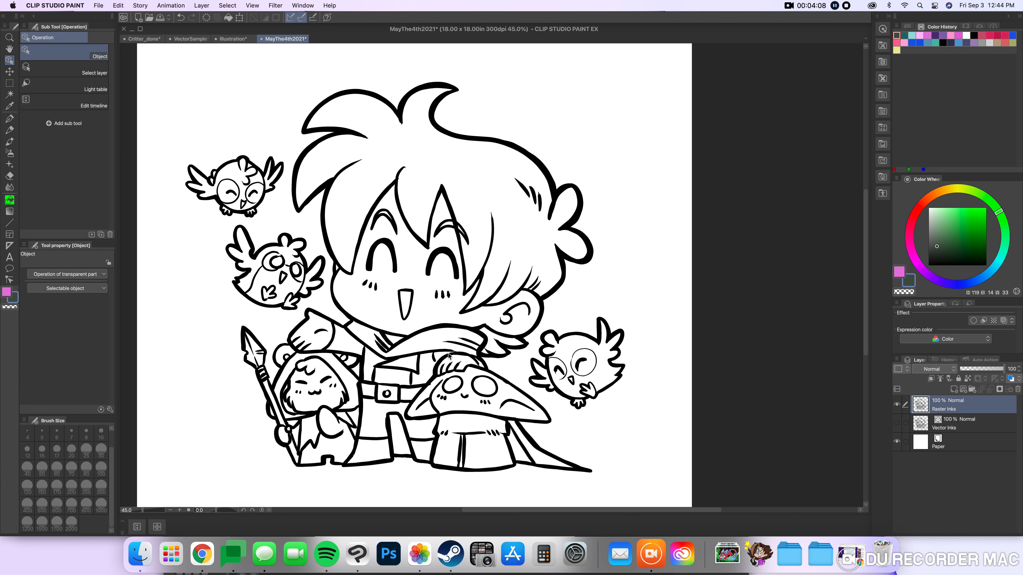
click(541, 268)
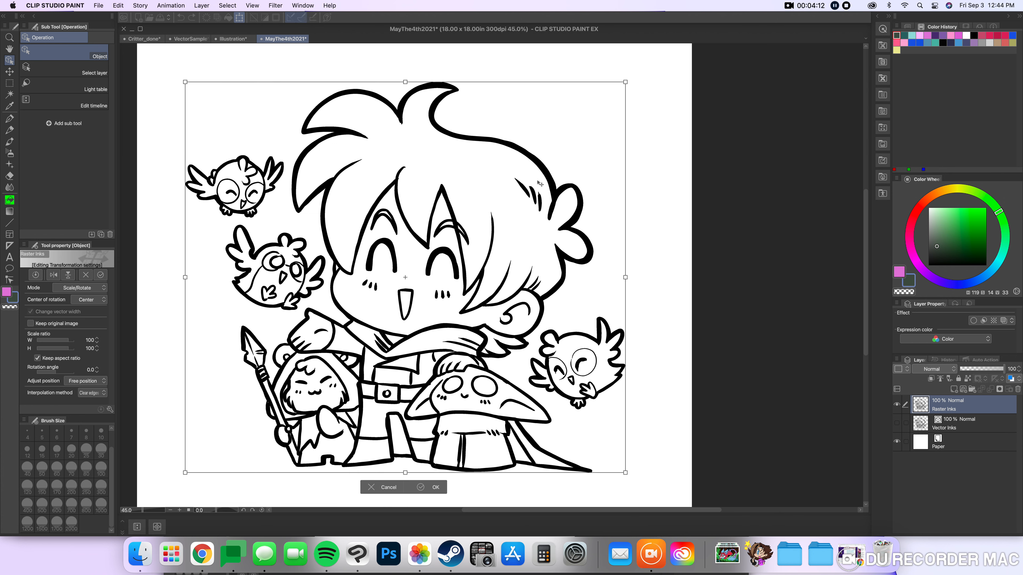
drag(624, 82, 350, 223)
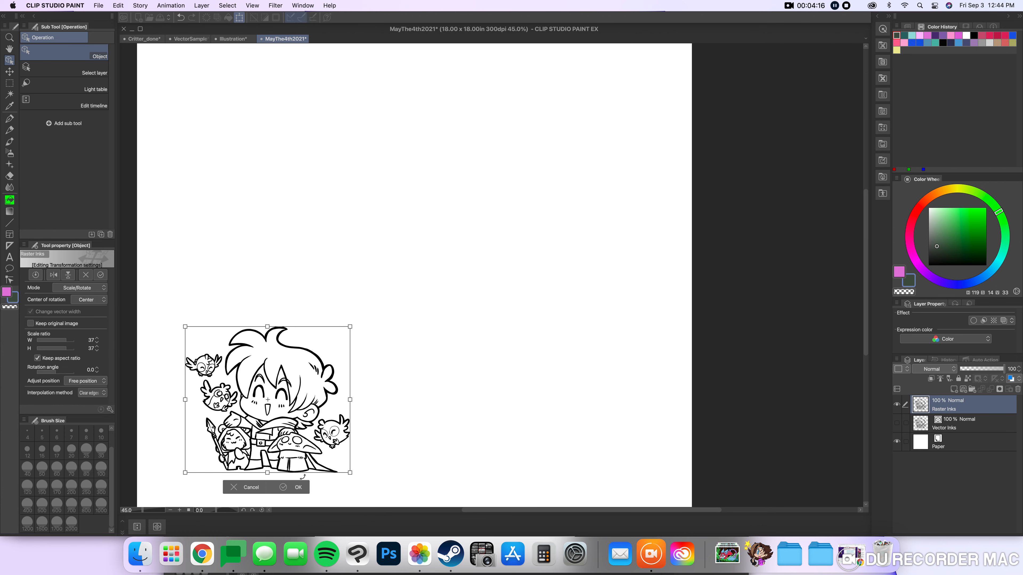
click(300, 487)
Examine the edges of the reduced raster lines and compare them with the Vector Inks layer.
scroll(274, 451, up, 3)
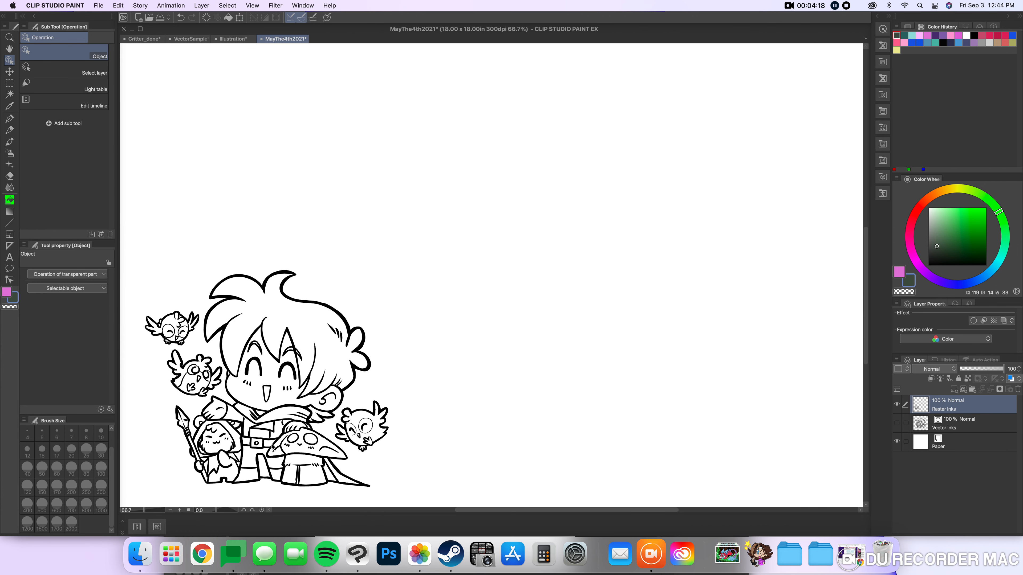
scroll(272, 445, up, 6)
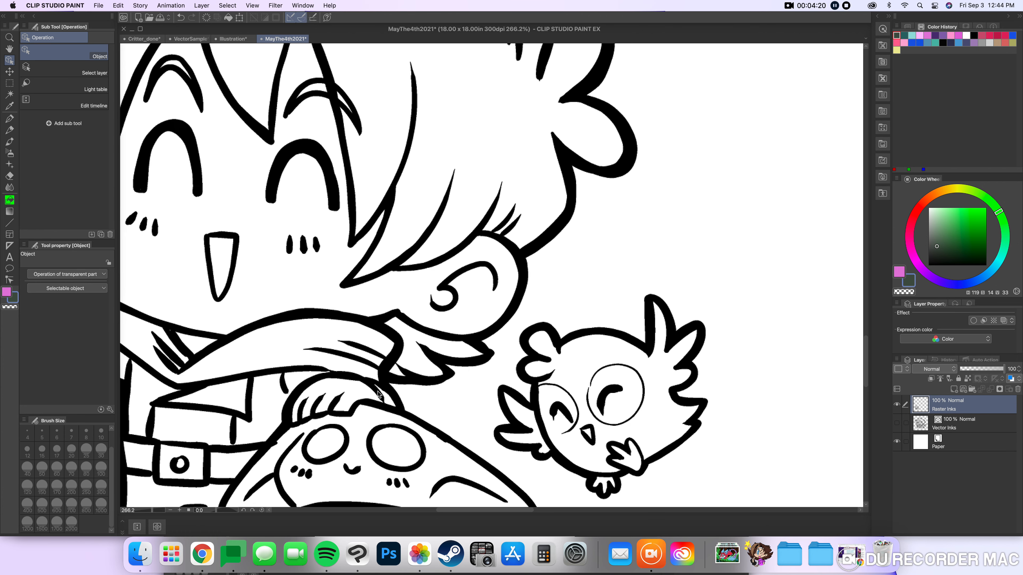
scroll(376, 388, up, 3)
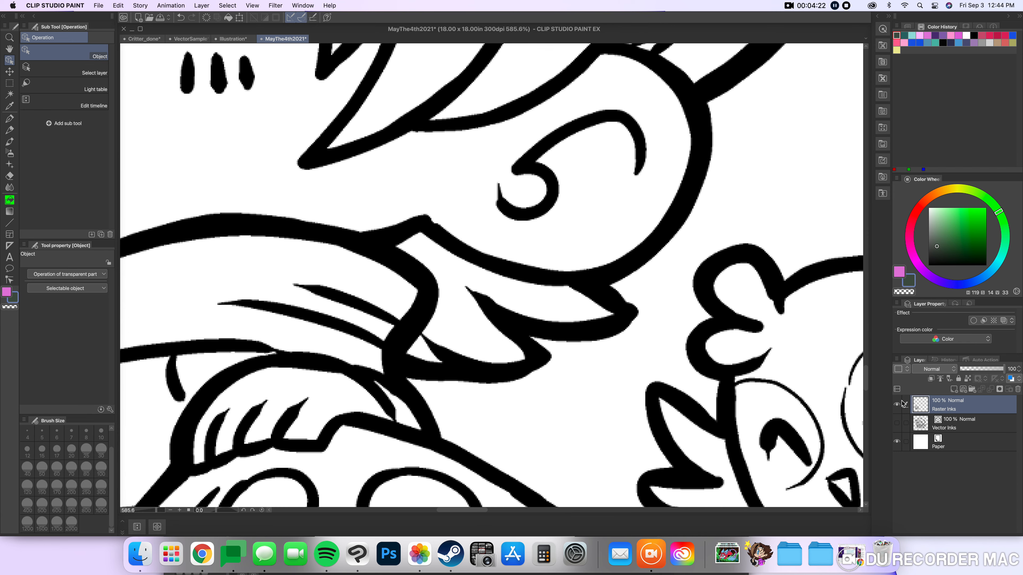
click(896, 407)
click(897, 423)
scroll(376, 337, down, 5)
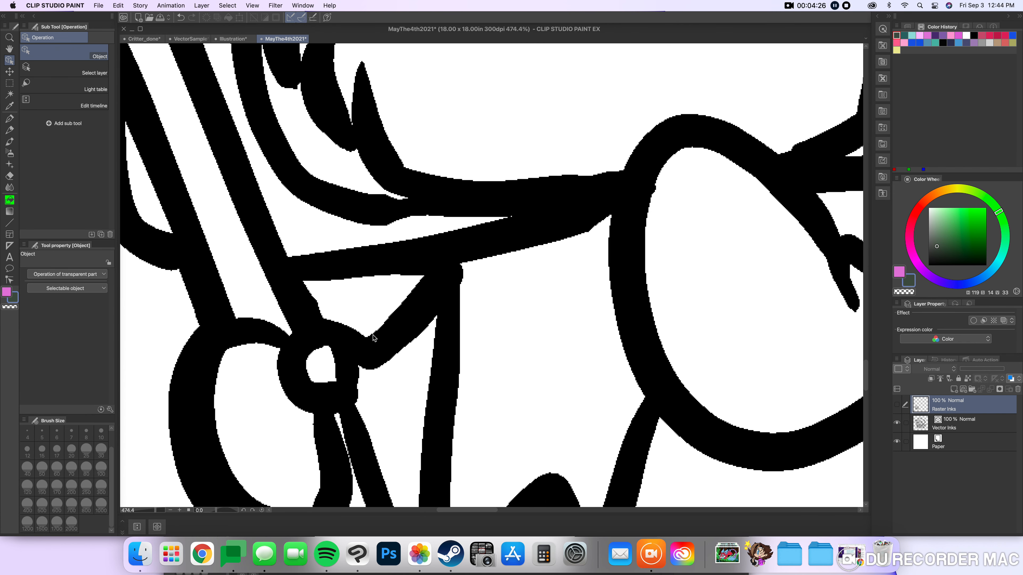
scroll(373, 339, down, 4)
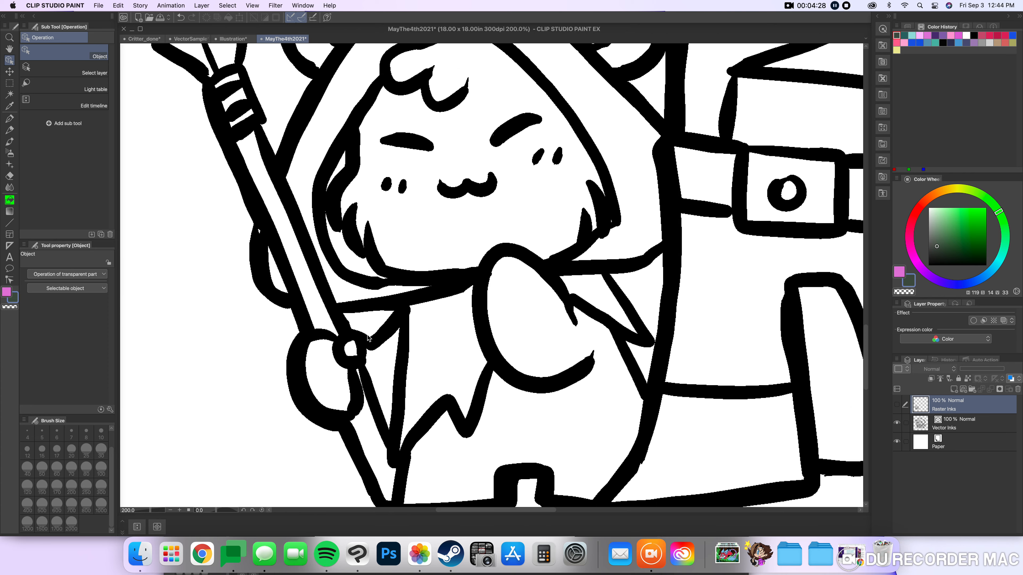
Show Raster Inks in place of Vector Inks and examine its lines around the small hooded character.
click(897, 423)
click(896, 404)
scroll(400, 388, up, 3)
scroll(401, 388, up, 10)
scroll(407, 386, down, 10)
scroll(407, 383, down, 4)
scroll(411, 386, up, 3)
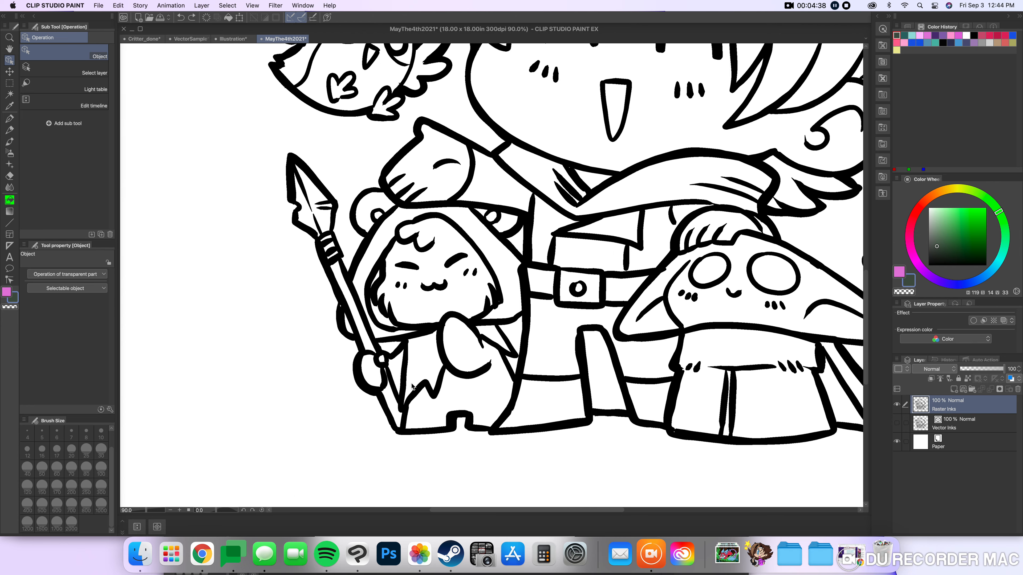
Scale the Raster Inks artwork up to 339%, keeping its aspect ratio.
scroll(411, 387, down, 4)
scroll(446, 379, down, 1)
key(super+t)
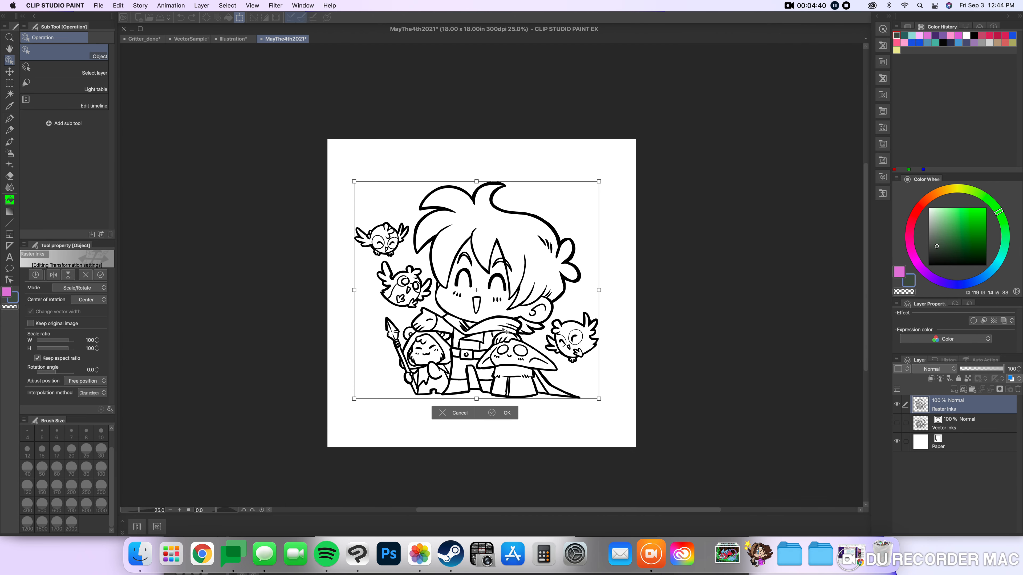
drag(599, 181, 845, 60)
drag(356, 395, 504, 453)
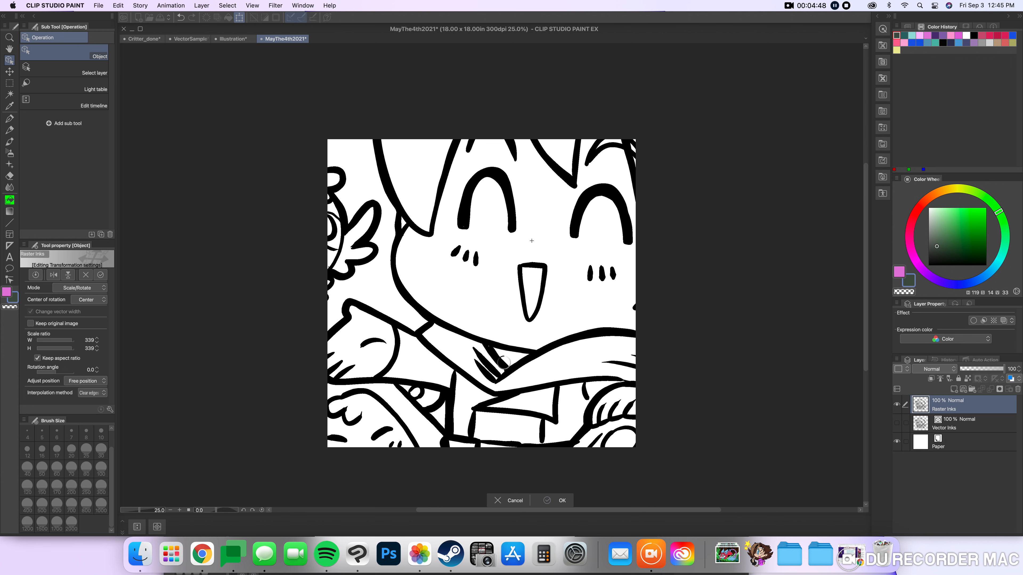
key(Return)
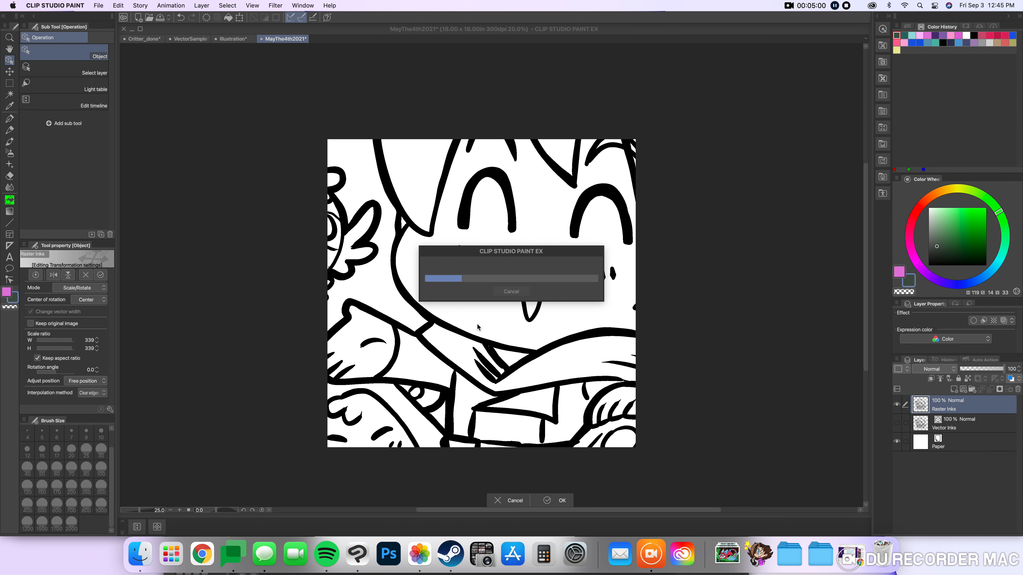
Auto-select the enlarged black lines on Raster Inks to examine their edges, and undo the selection and the enlargement.
scroll(468, 325, up, 4)
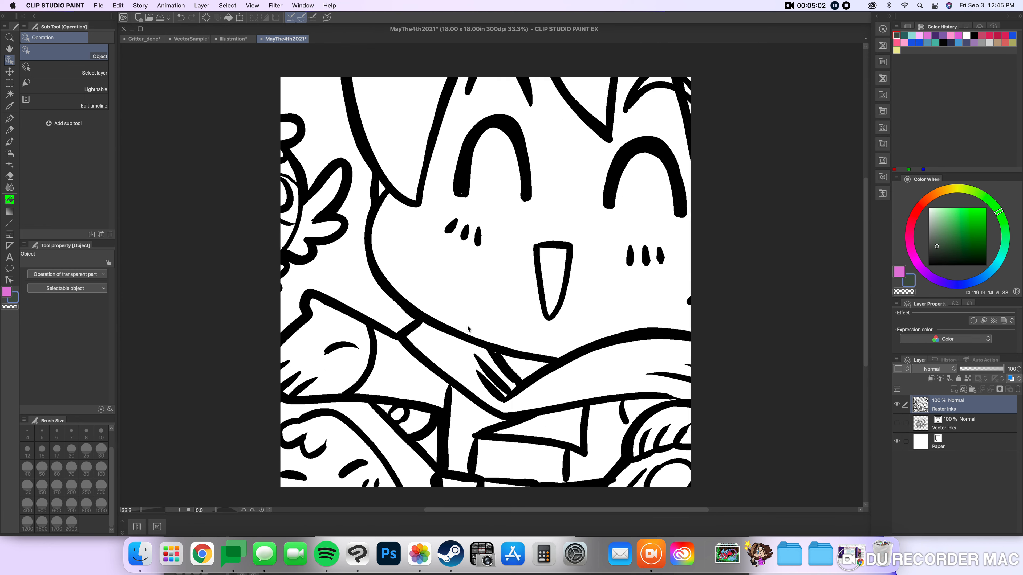
scroll(453, 333, up, 8)
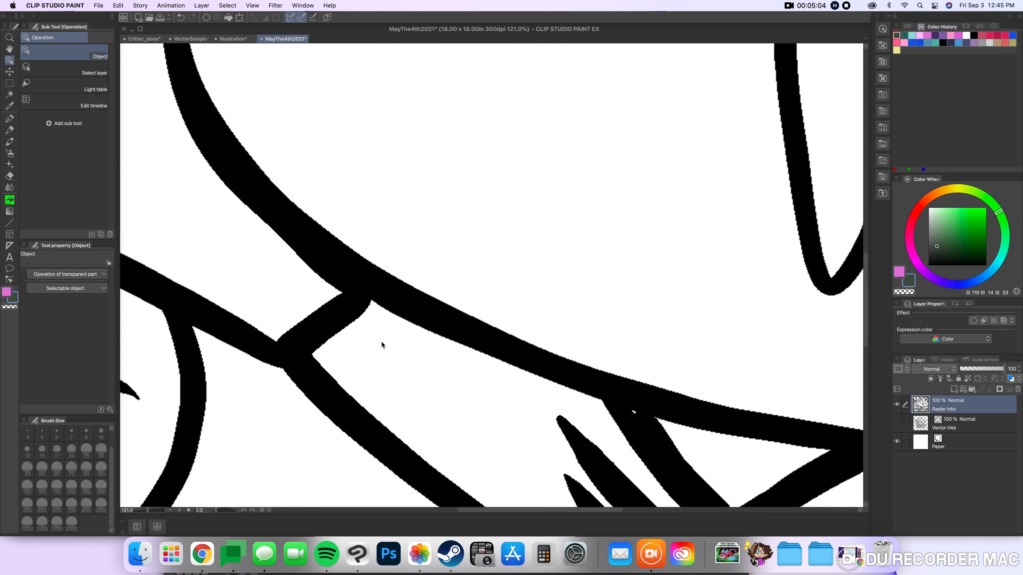
scroll(282, 334, up, 5)
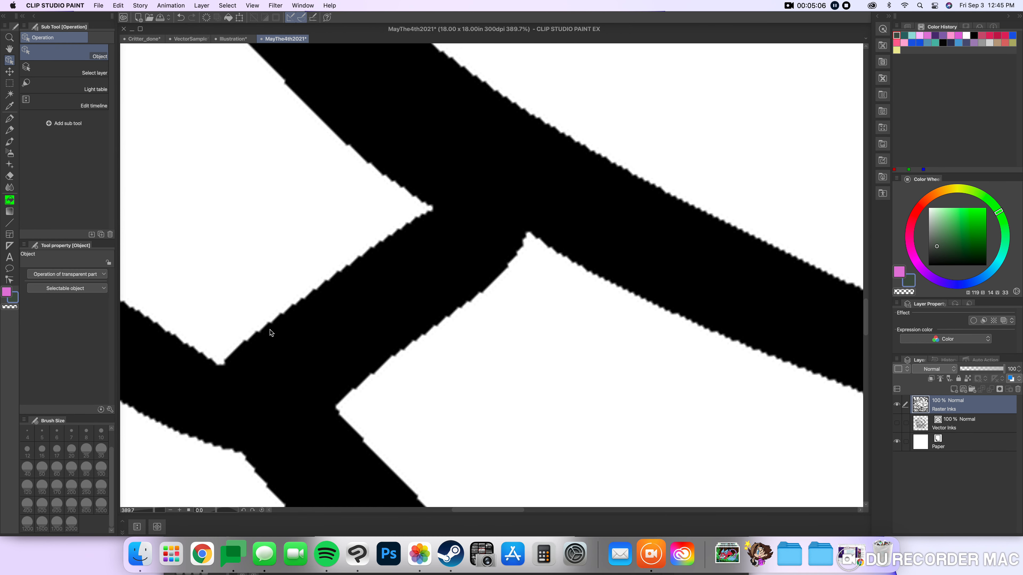
click(9, 94)
click(395, 281)
scroll(409, 228, down, 2)
scroll(473, 341, down, 3)
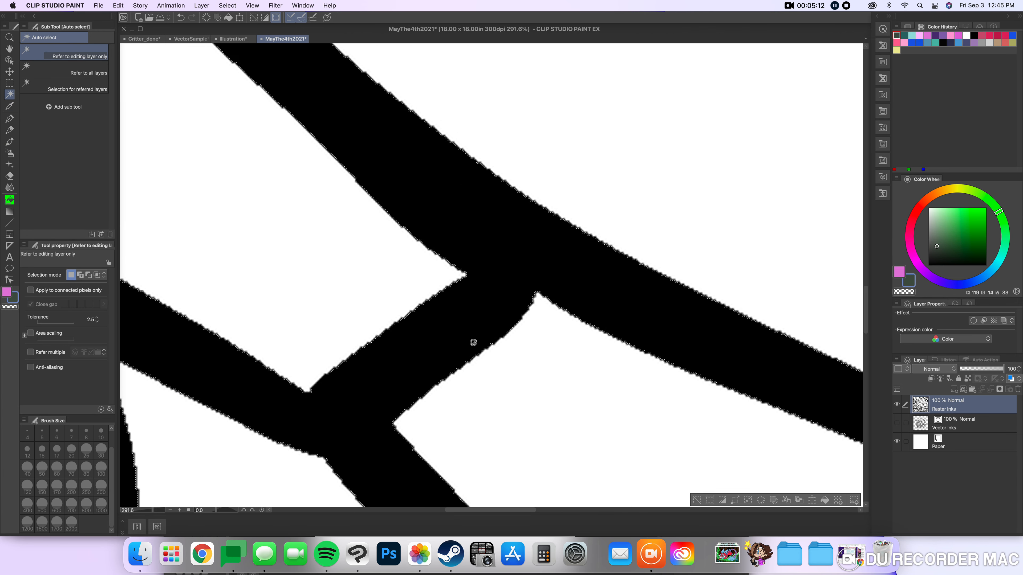
scroll(473, 341, down, 8)
scroll(473, 341, down, 5)
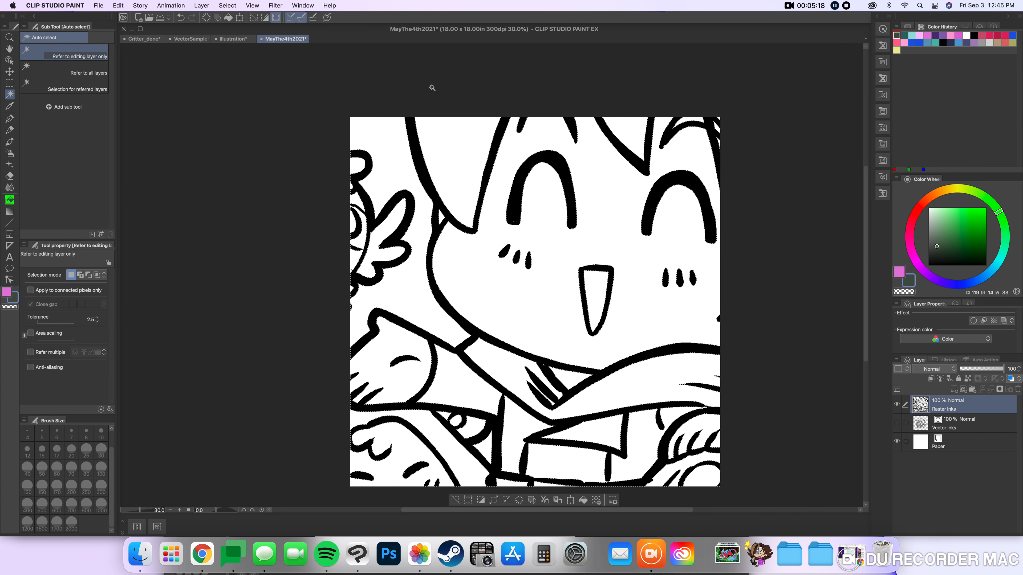
click(180, 17)
click(180, 18)
Lasso the boy's eye nearest the owls with the blush marks below it and shift them slightly toward the owls.
scroll(522, 254, up, 8)
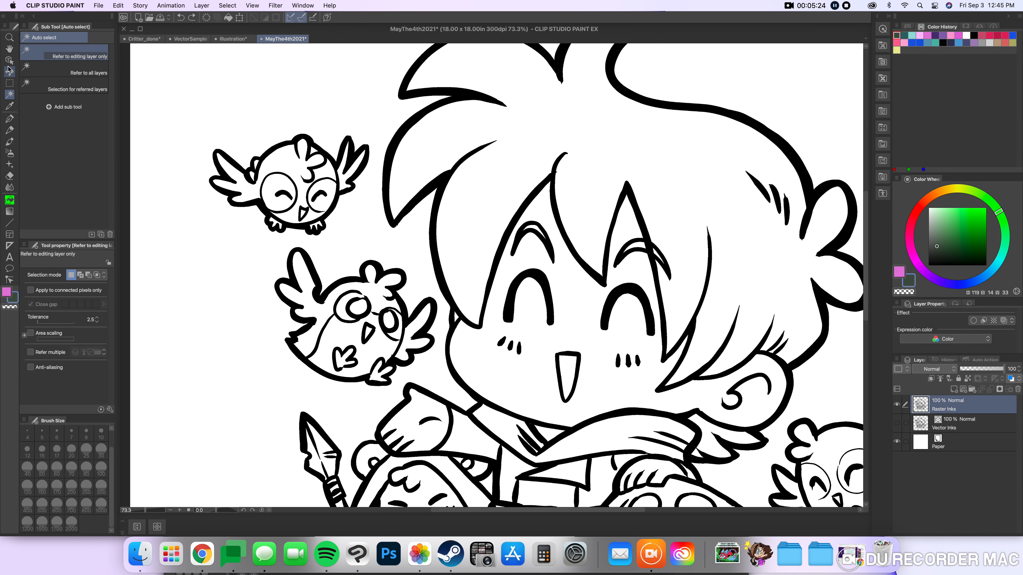
click(9, 84)
click(46, 83)
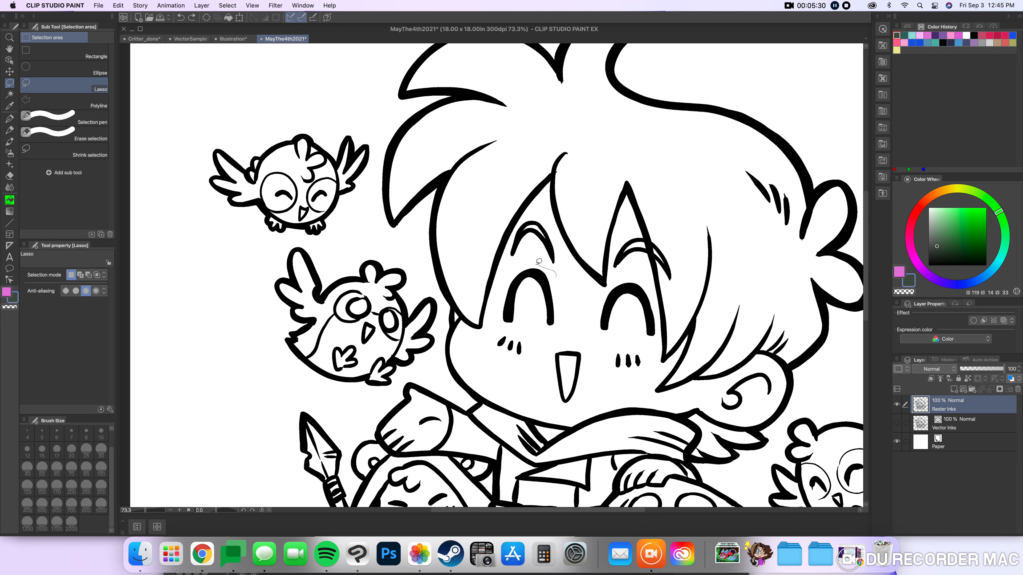
mouse_move(512, 273)
mouse_down()
mouse_move(496, 333)
mouse_move(516, 377)
mouse_move(546, 352)
mouse_up()
drag(567, 302, 566, 298)
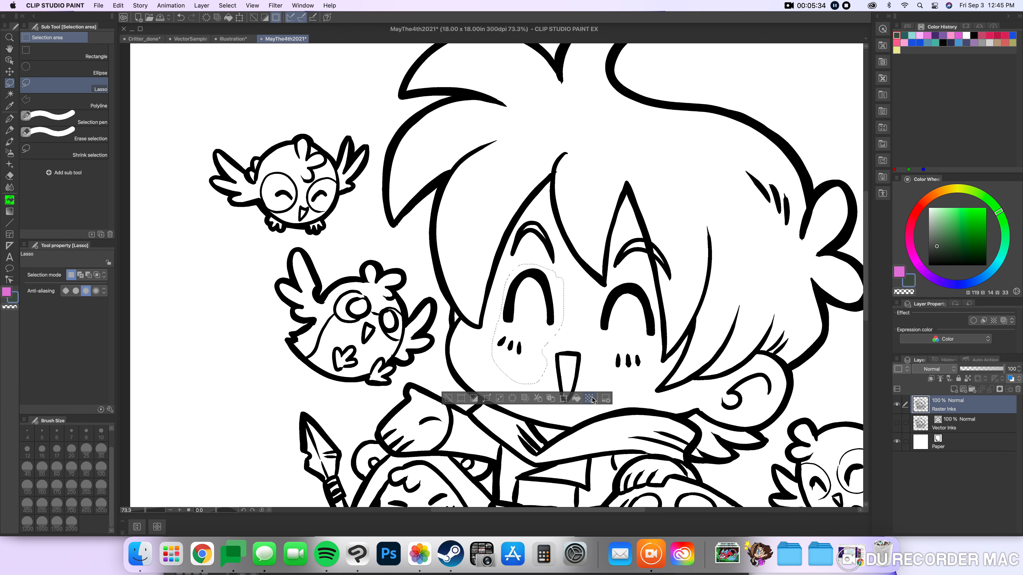
click(564, 397)
drag(546, 314, 545, 315)
click(551, 398)
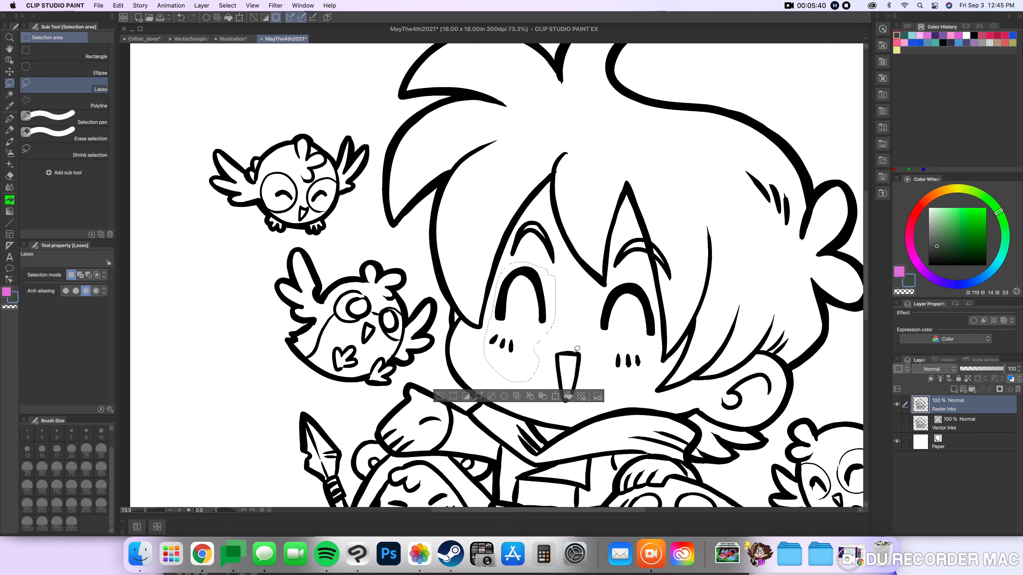
Auto-select the black line pixels on Raster Inks from the outermost blush mark under the shifted eye.
scroll(532, 302, up, 6)
scroll(531, 302, up, 4)
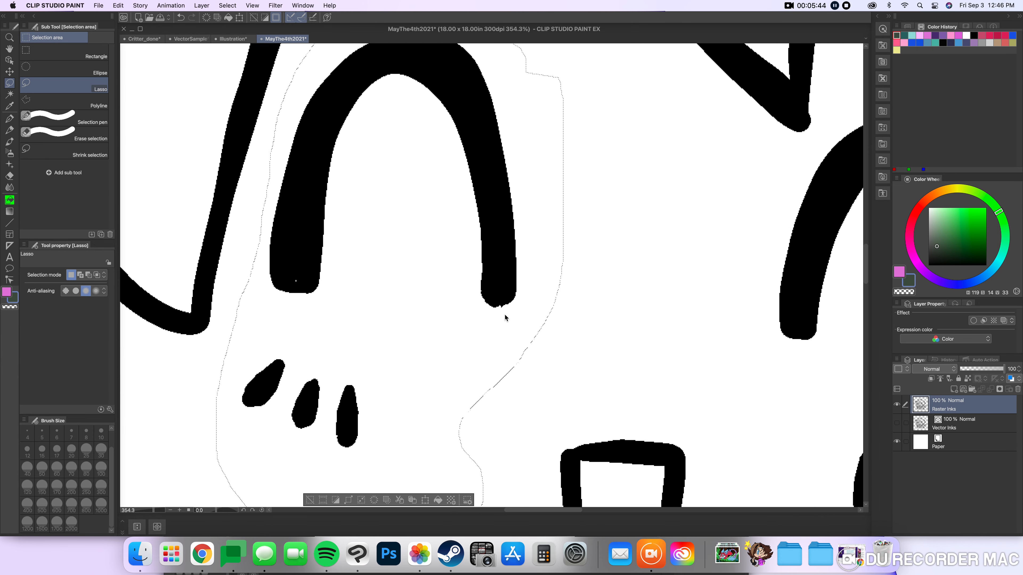
scroll(505, 318, down, 2)
click(9, 94)
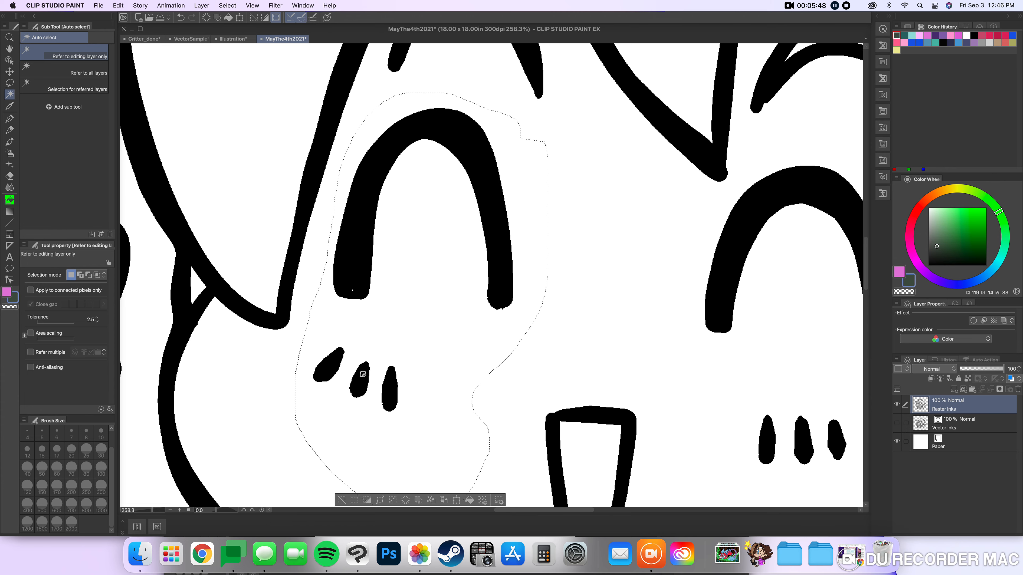
click(334, 366)
scroll(334, 368, up, 1)
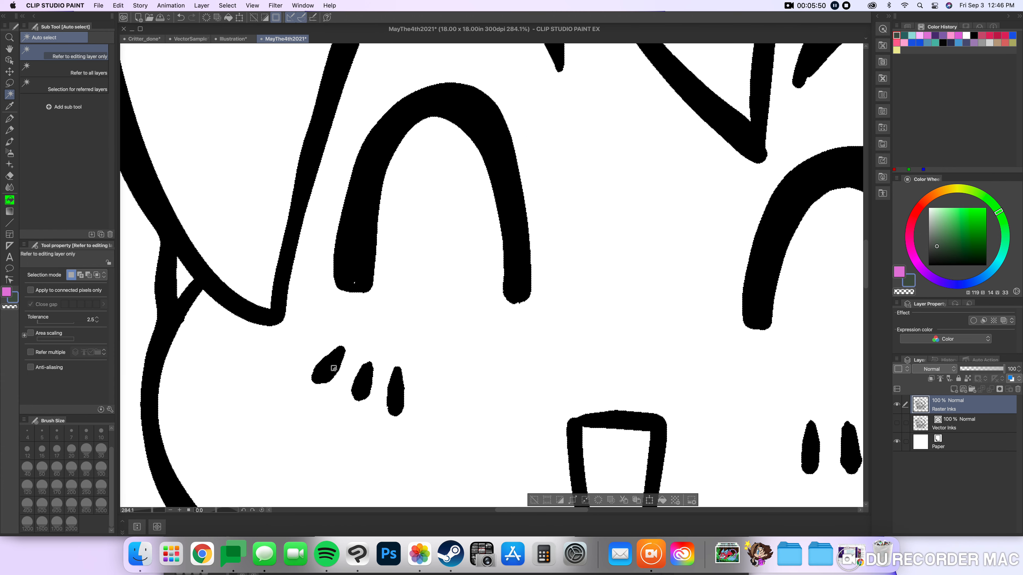
Delete the auto-selected black line pixels from Raster Inks, and undo the deletion and the auto-selection.
scroll(334, 369, up, 5)
scroll(361, 379, down, 8)
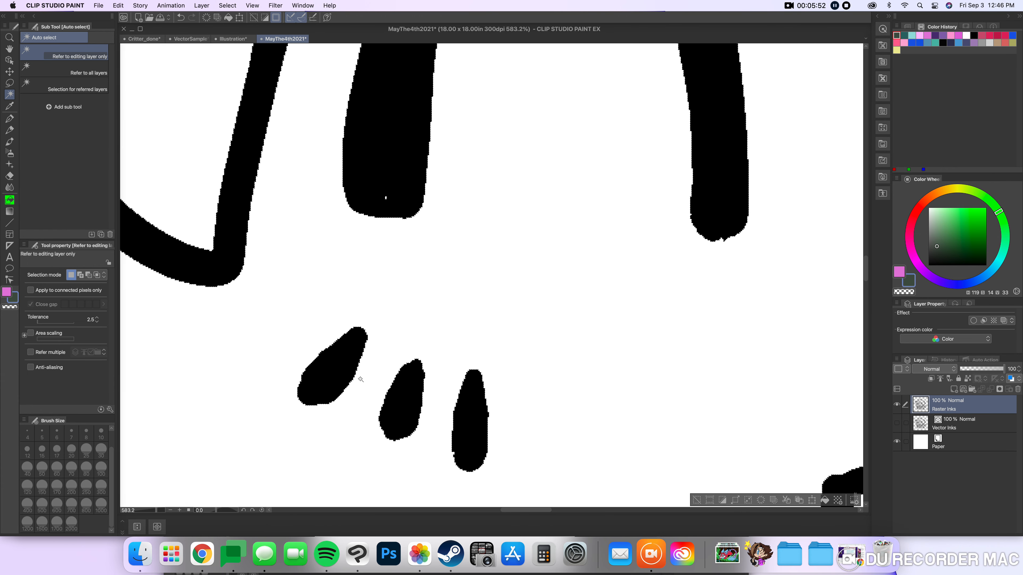
scroll(361, 378, down, 3)
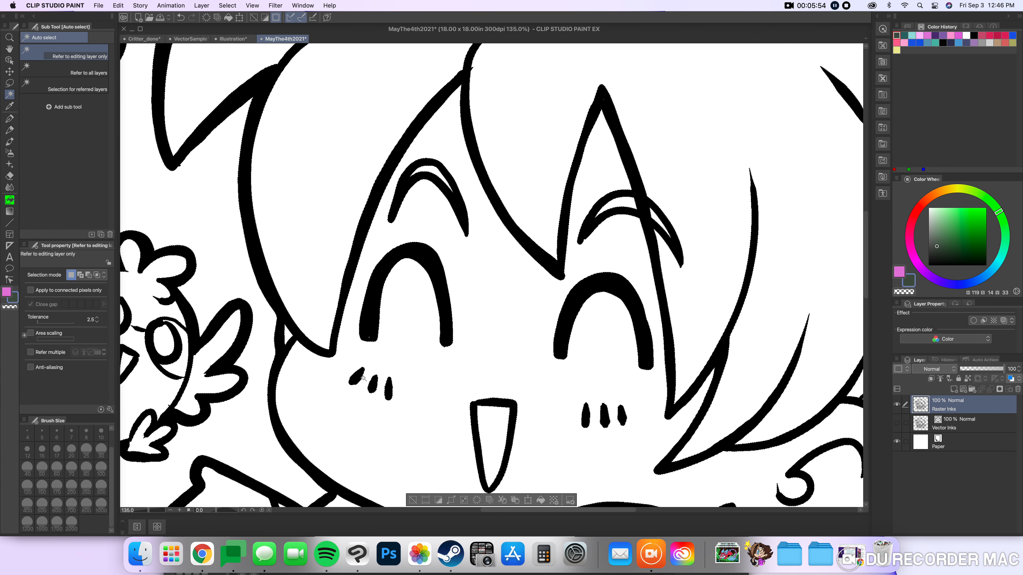
key(Delete)
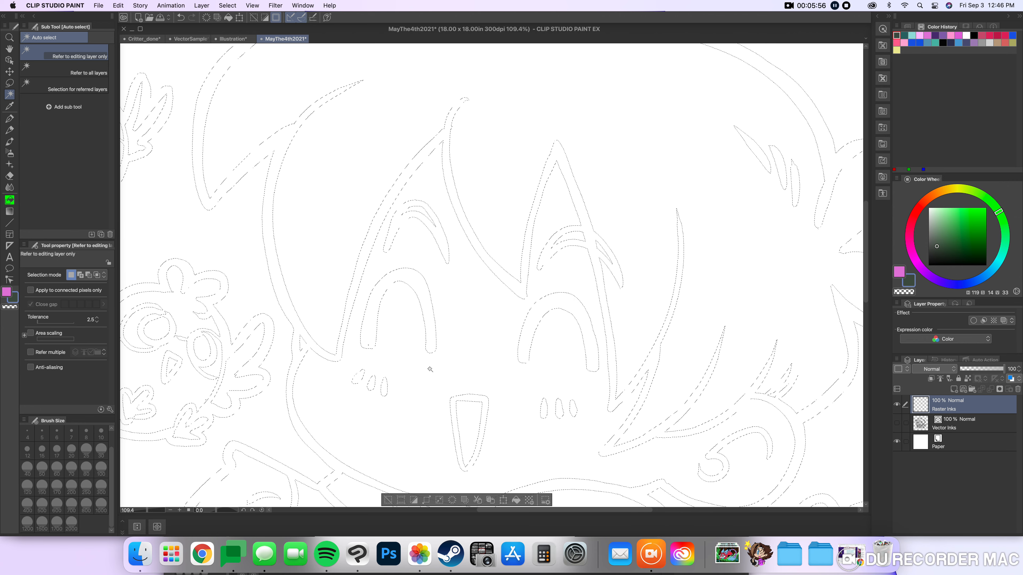
key(super+z)
key(super+d)
click(446, 359)
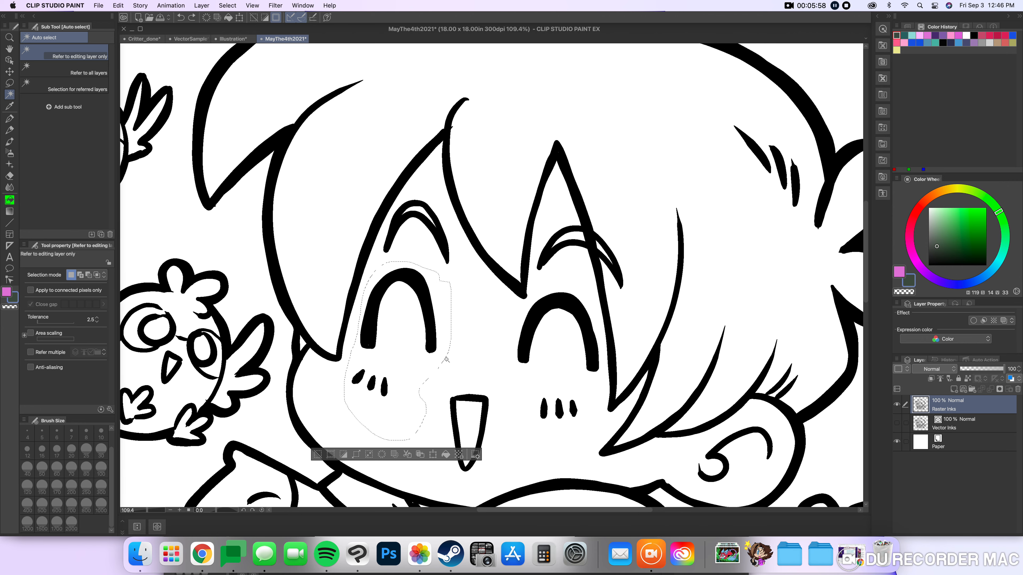
Shift the lassoed eye and blush marks slightly away from the owls, and cut and paste them onto their own layer.
click(10, 71)
drag(501, 357, 513, 360)
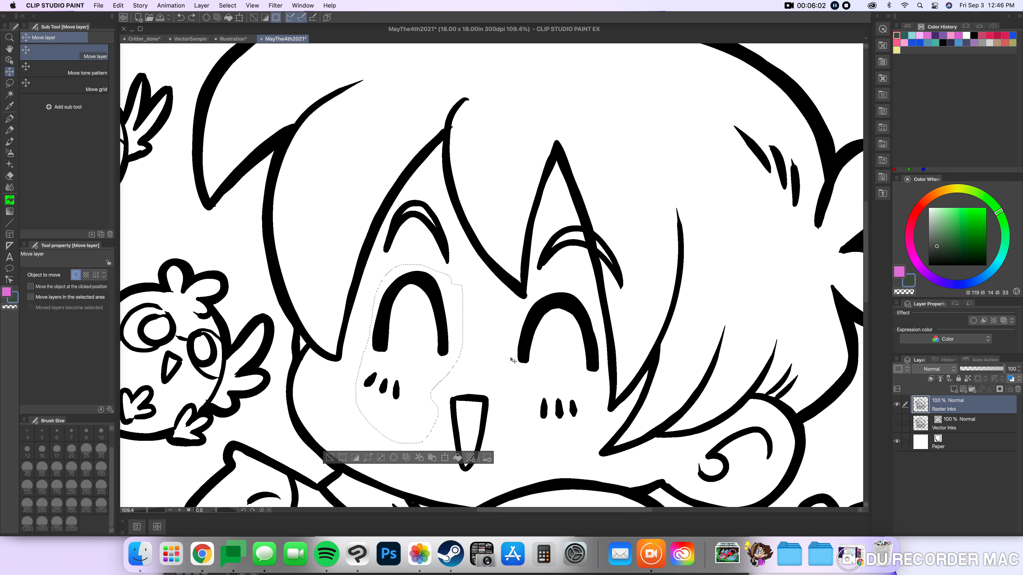
click(419, 458)
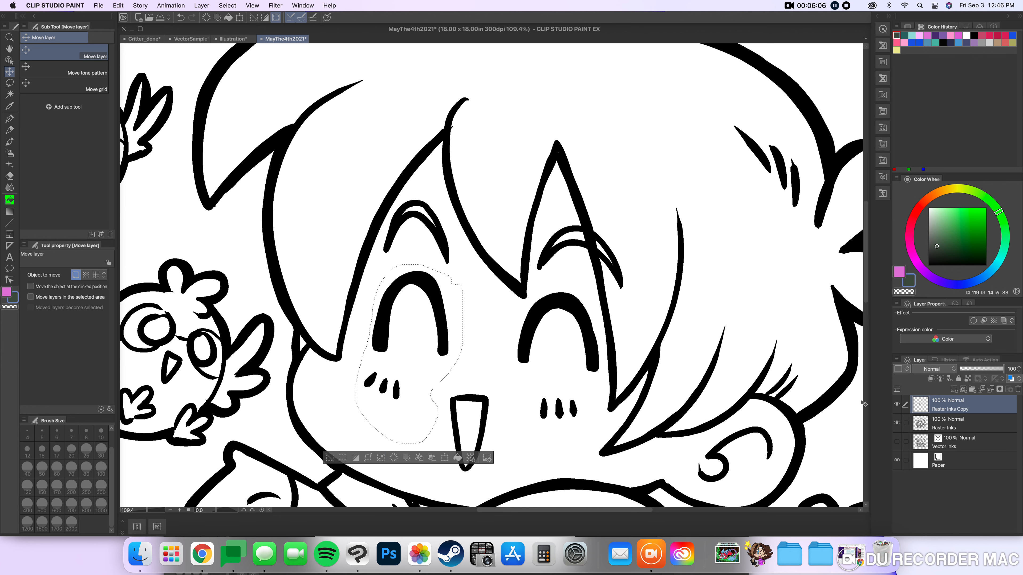
click(336, 457)
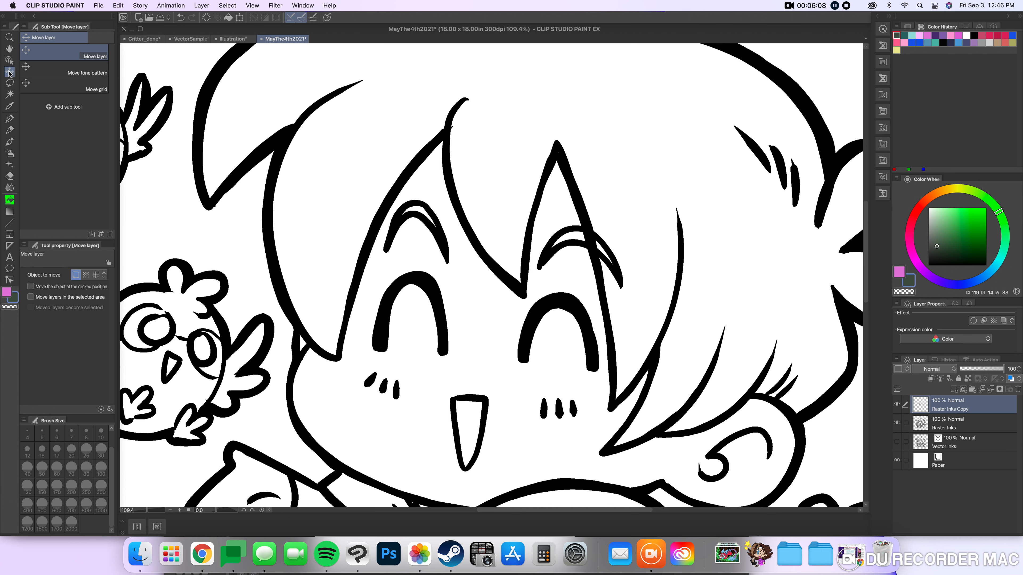
Move the separated eye slightly back toward the owls and merge Raster Inks Copy with Raster Inks.
mouse_move(331, 299)
mouse_down()
mouse_move(294, 291)
mouse_move(297, 278)
mouse_move(323, 303)
mouse_up()
shift+click(957, 429)
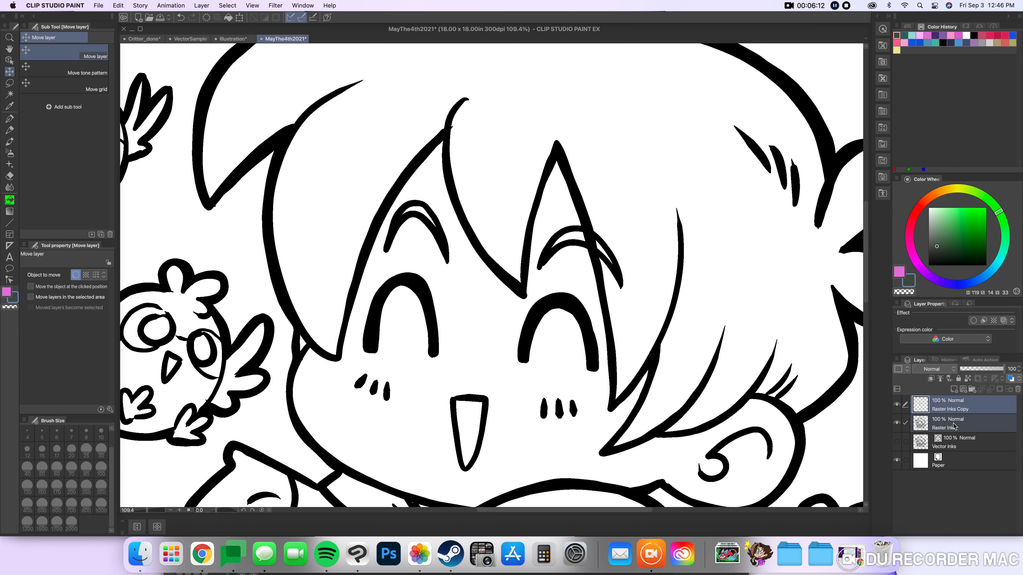
right_click(956, 429)
click(950, 393)
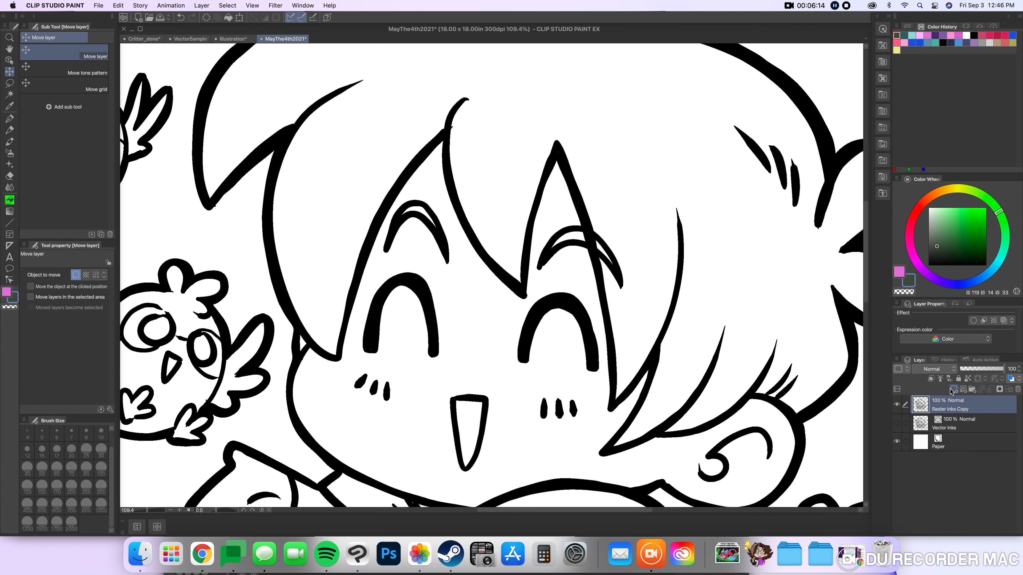
scroll(469, 399, down, 5)
scroll(469, 398, down, 3)
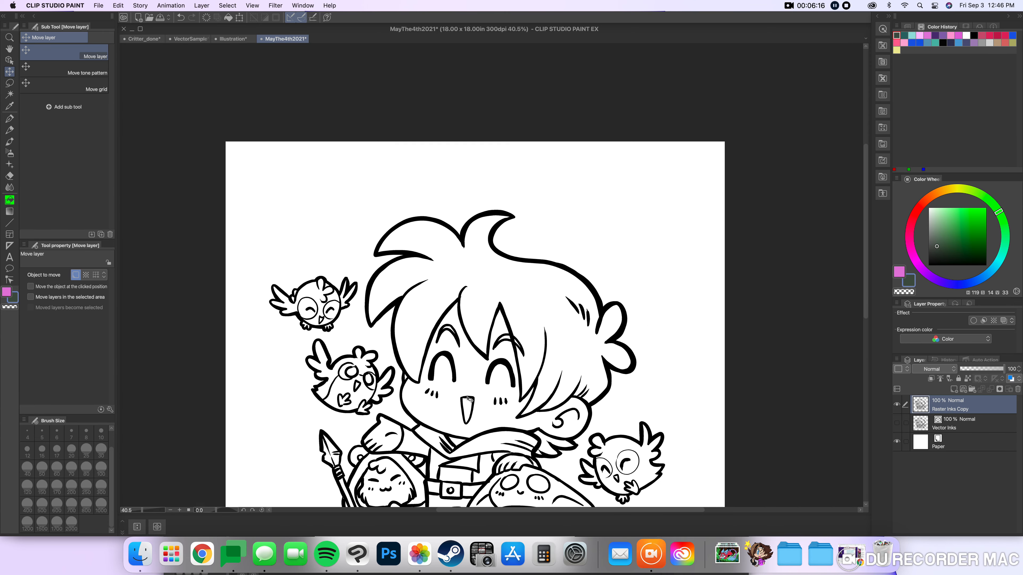
Hide Raster Inks Copy, show Vector Inks, and make Vector Inks the active layer for object editing.
scroll(491, 399, up, 4)
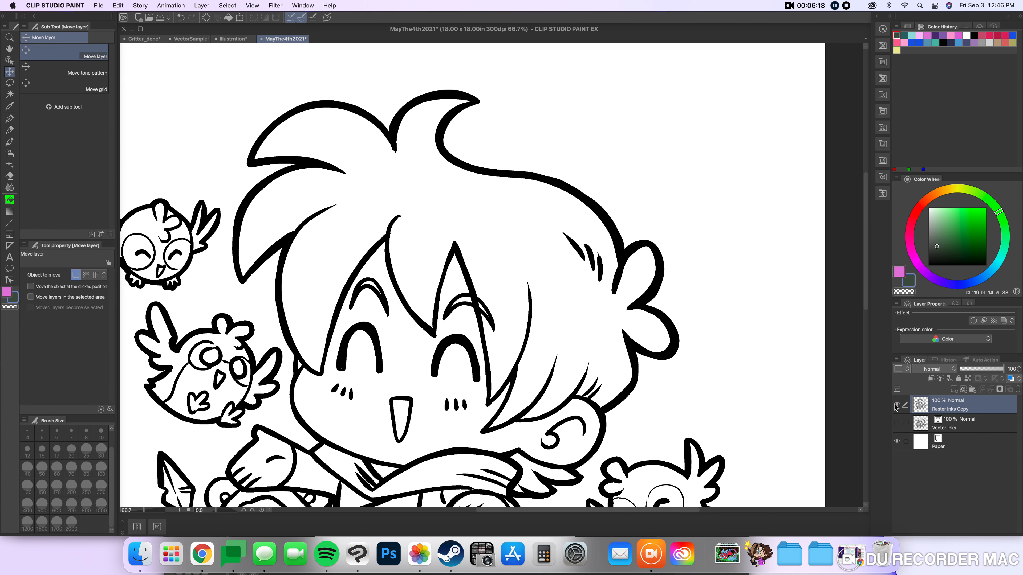
click(896, 405)
click(897, 423)
scroll(435, 332, down, 1)
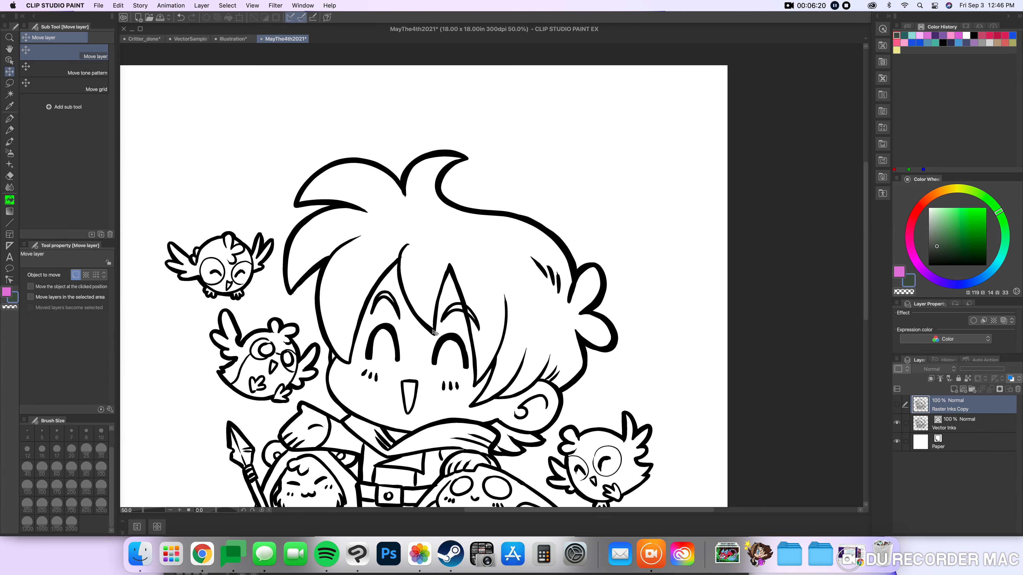
scroll(356, 335, down, 1)
drag(356, 335, 332, 259)
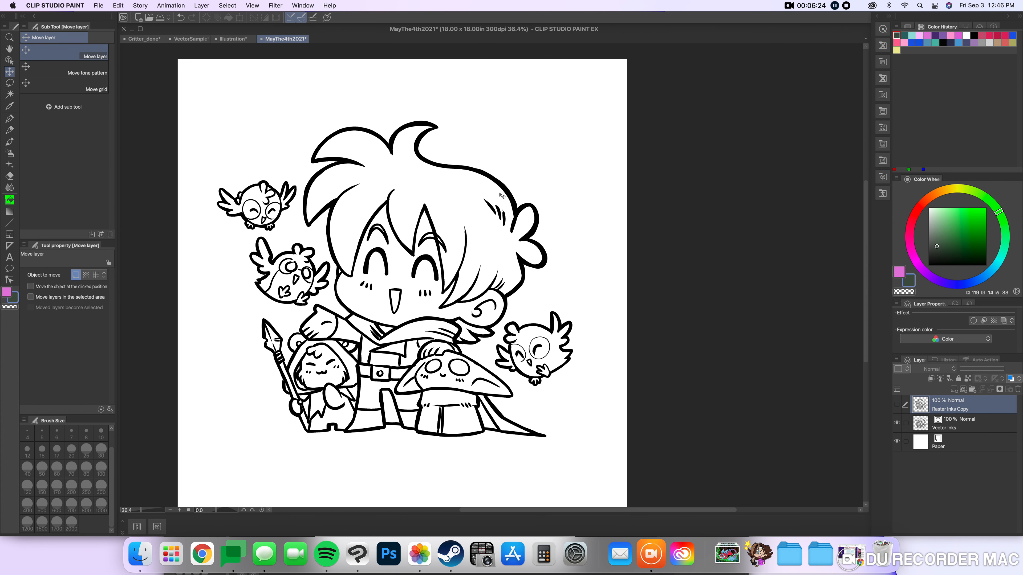
click(9, 60)
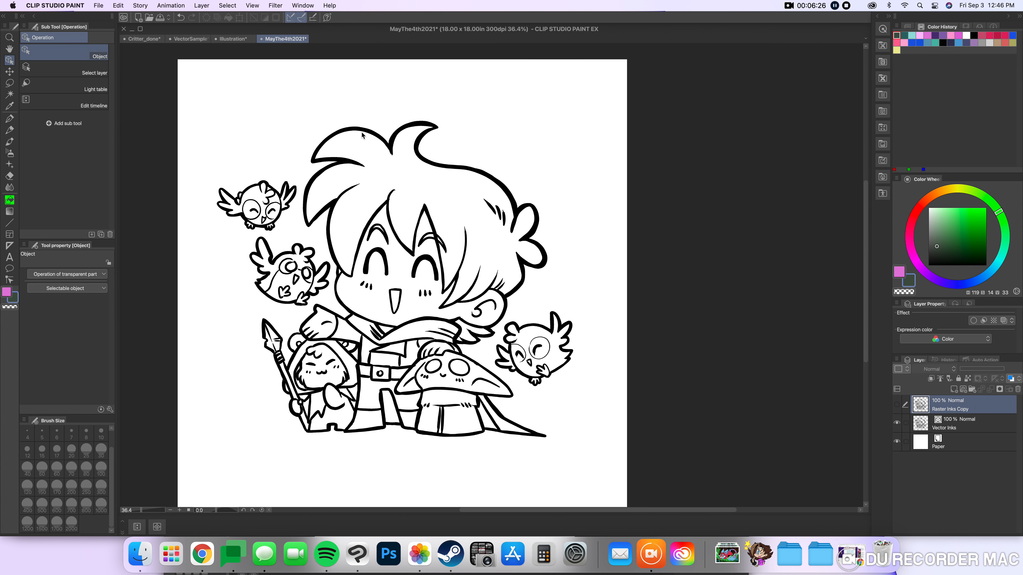
click(949, 427)
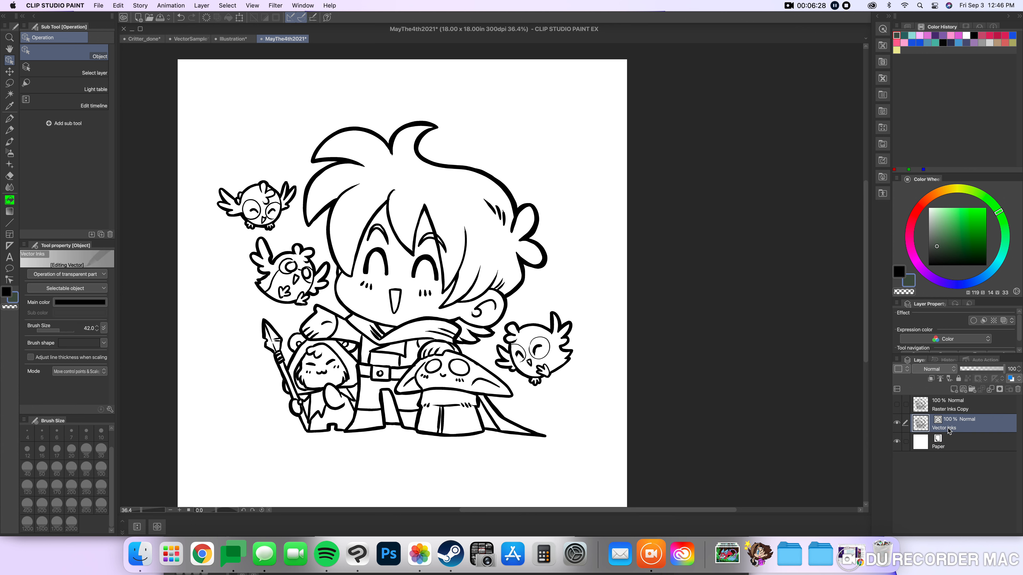
Scale the Vector Inks artwork down to 28%, keeping its aspect ratio.
key(super+t)
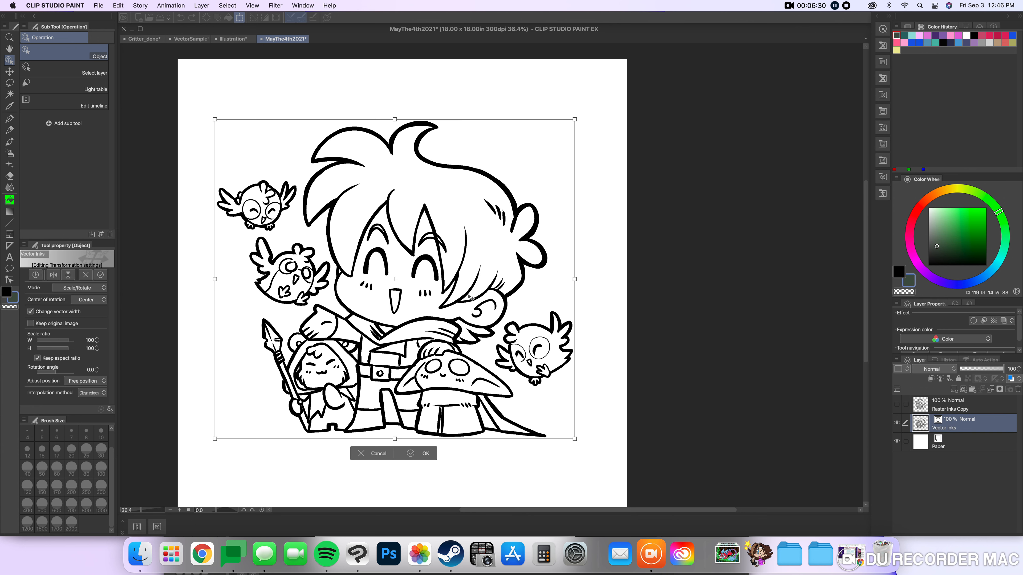
drag(575, 117, 314, 256)
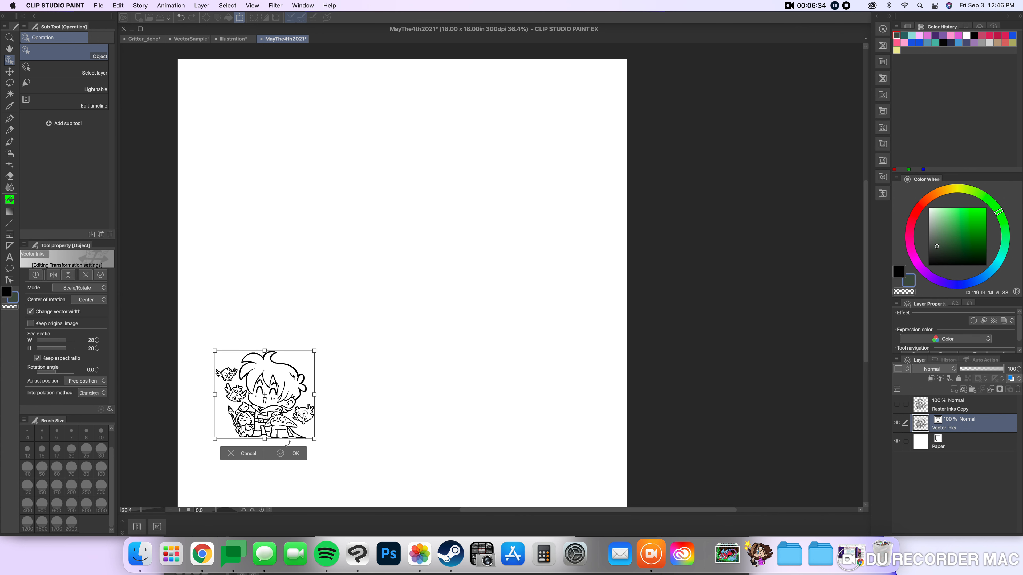
click(294, 453)
Examine the edges of the shrunken Vector Inks lines up close, auto-selecting the scarf line, and undo the reduction.
scroll(260, 388, up, 10)
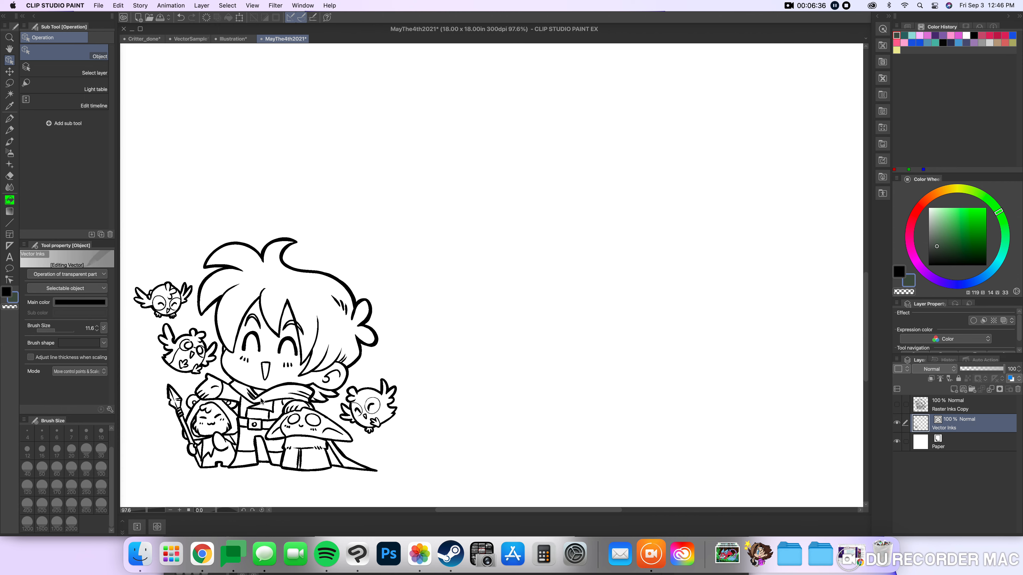
scroll(261, 388, up, 12)
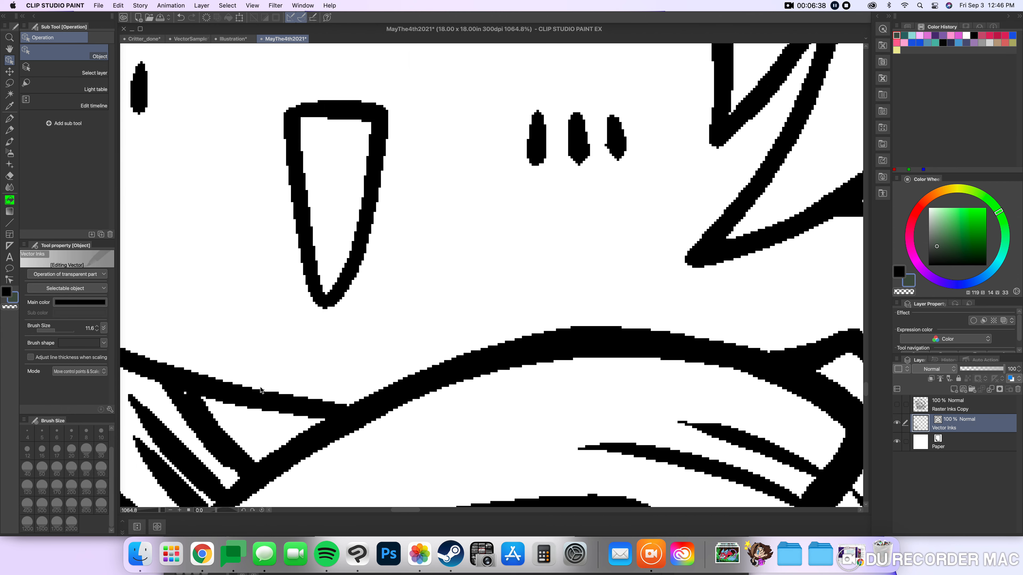
scroll(401, 435, up, 5)
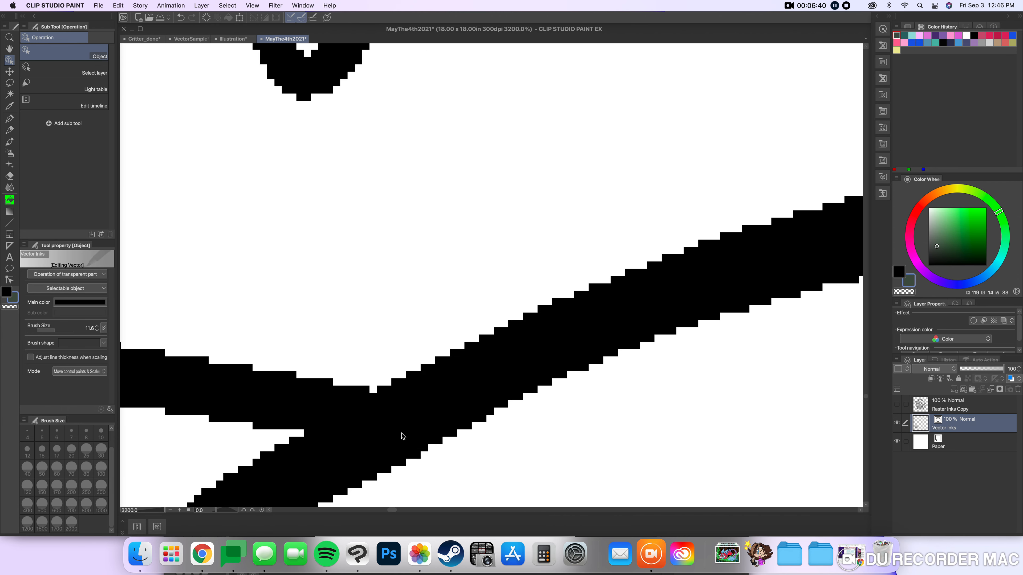
scroll(400, 433, down, 6)
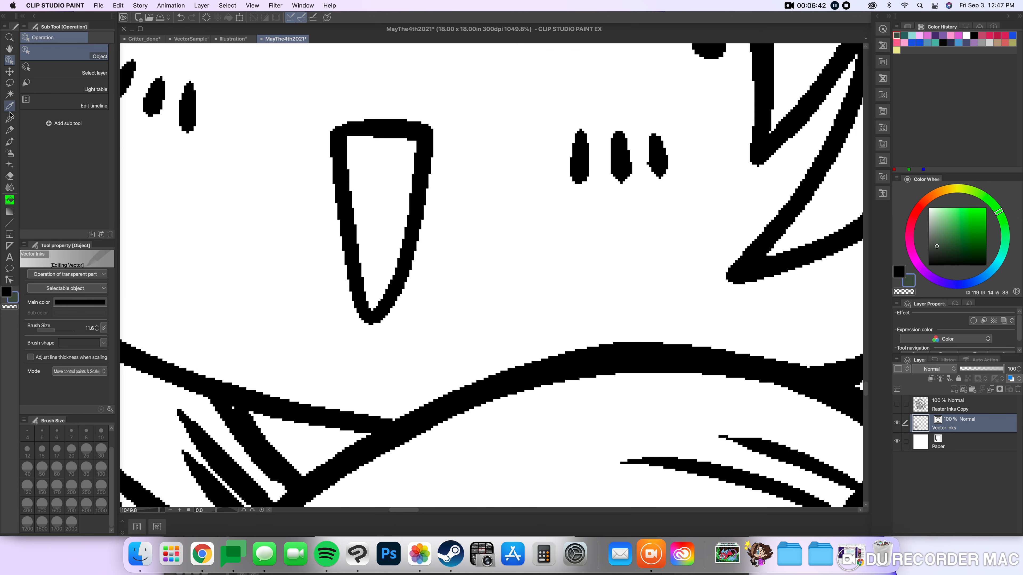
click(10, 99)
click(525, 379)
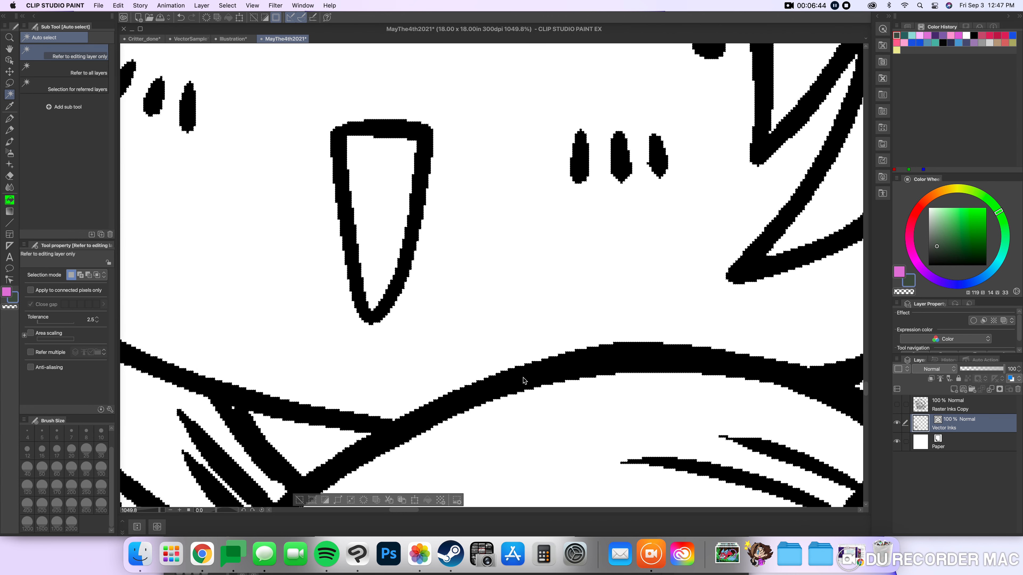
scroll(490, 377, up, 6)
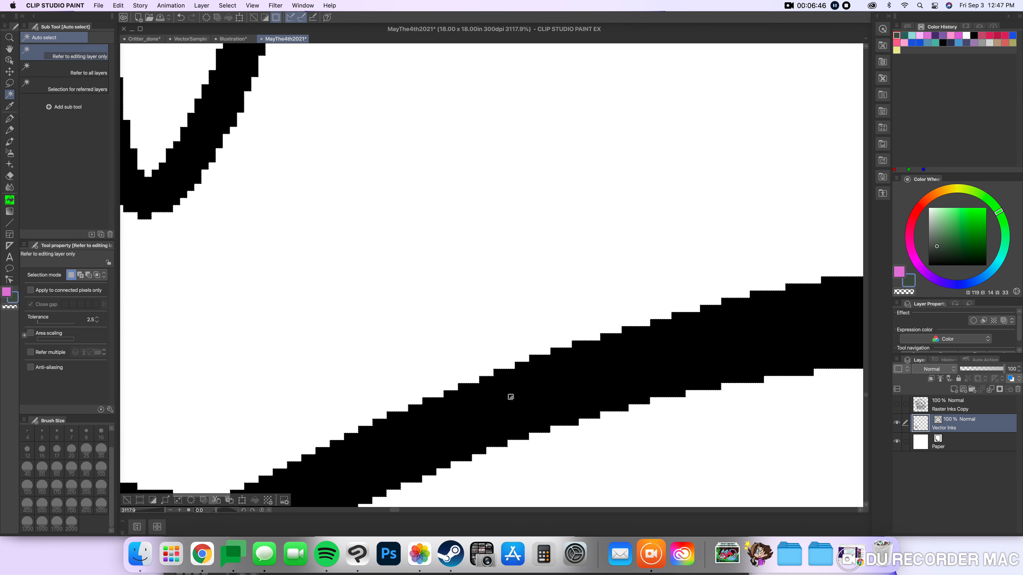
scroll(510, 397, down, 9)
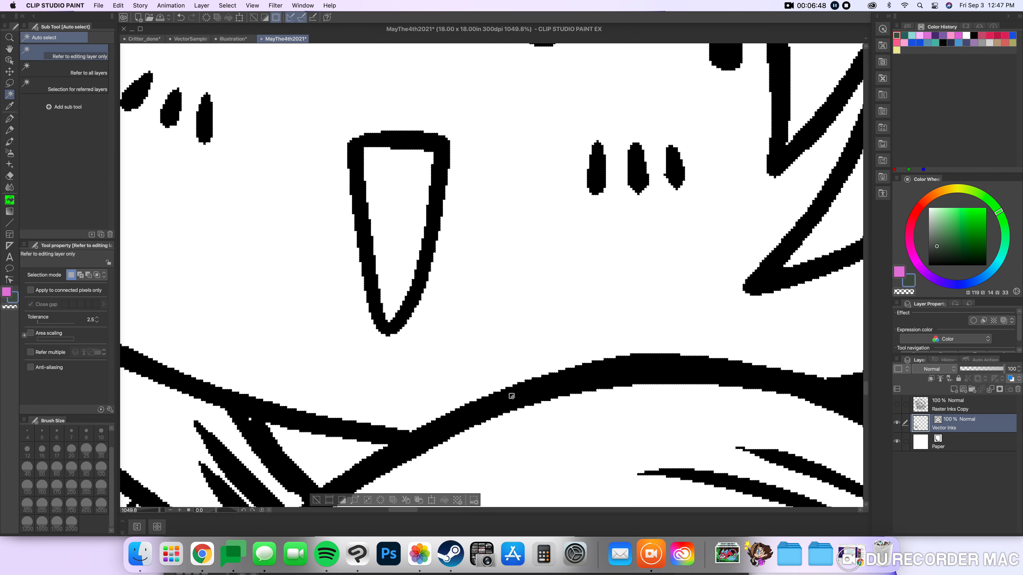
scroll(513, 396, down, 6)
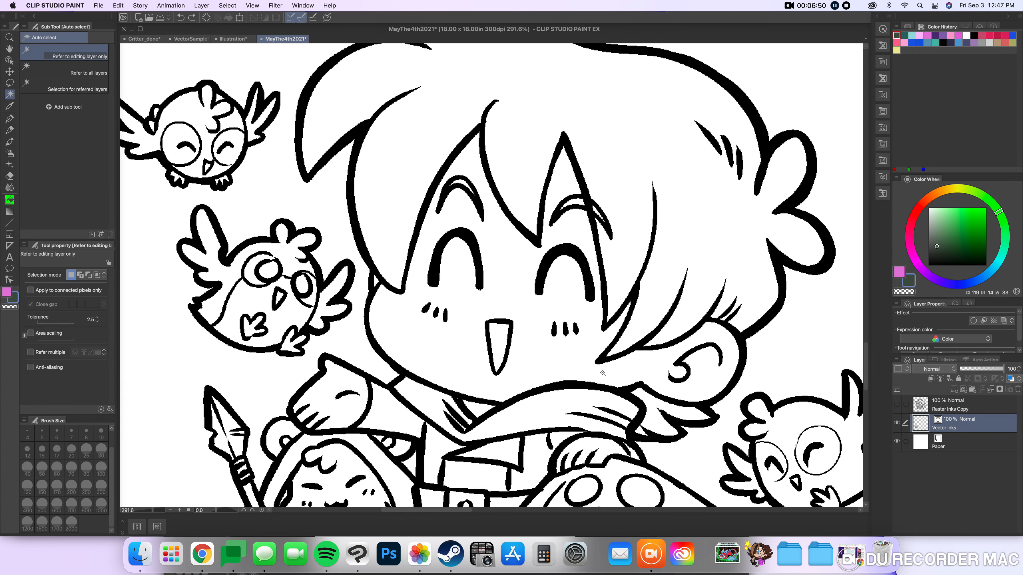
scroll(602, 373, down, 9)
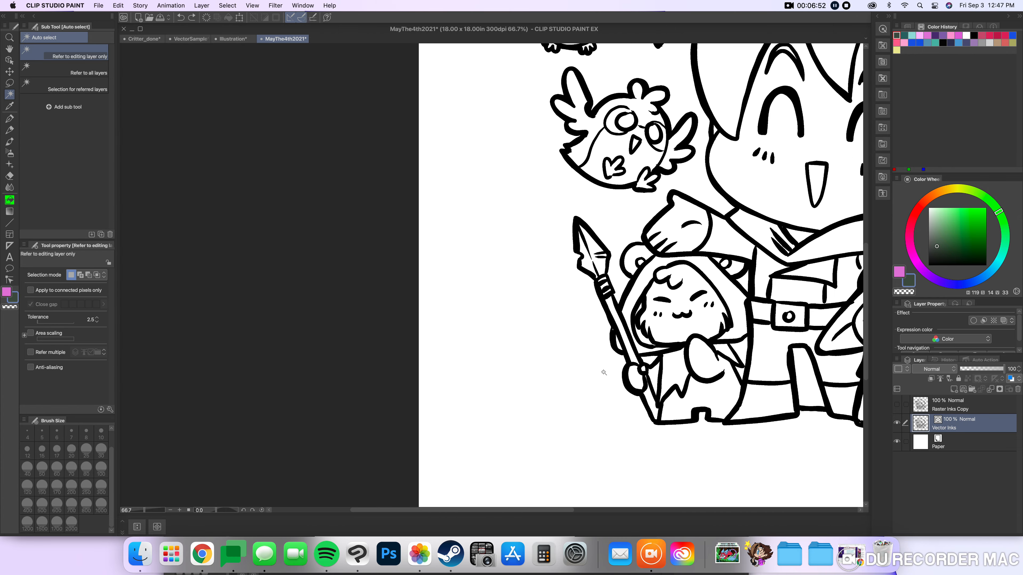
scroll(605, 371, down, 1)
Enlarge the Vector Inks artwork beyond the canvas edges, keeping its aspect ratio, and reposition it over the page.
key(super+t)
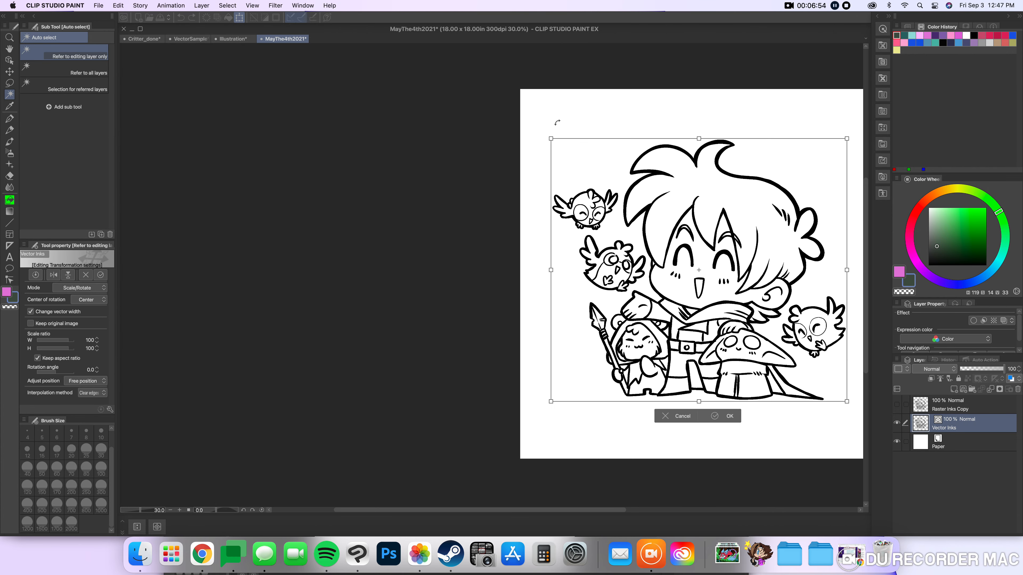
drag(551, 137, 522, 287)
drag(301, 401, 251, 445)
drag(559, 308, 668, 336)
click(679, 488)
Auto-select the enlarged line along the top of the mouth to examine its edges, and undo the enlargement of Vector Inks.
drag(670, 247, 668, 182)
drag(614, 148, 430, 297)
click(456, 327)
scroll(472, 335, up, 10)
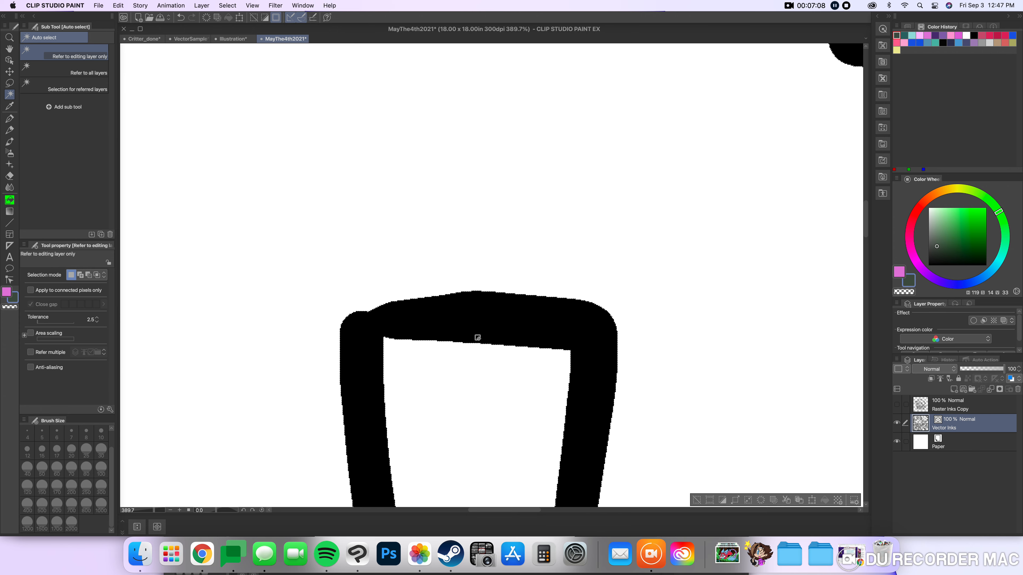
scroll(477, 338, down, 6)
scroll(476, 336, down, 10)
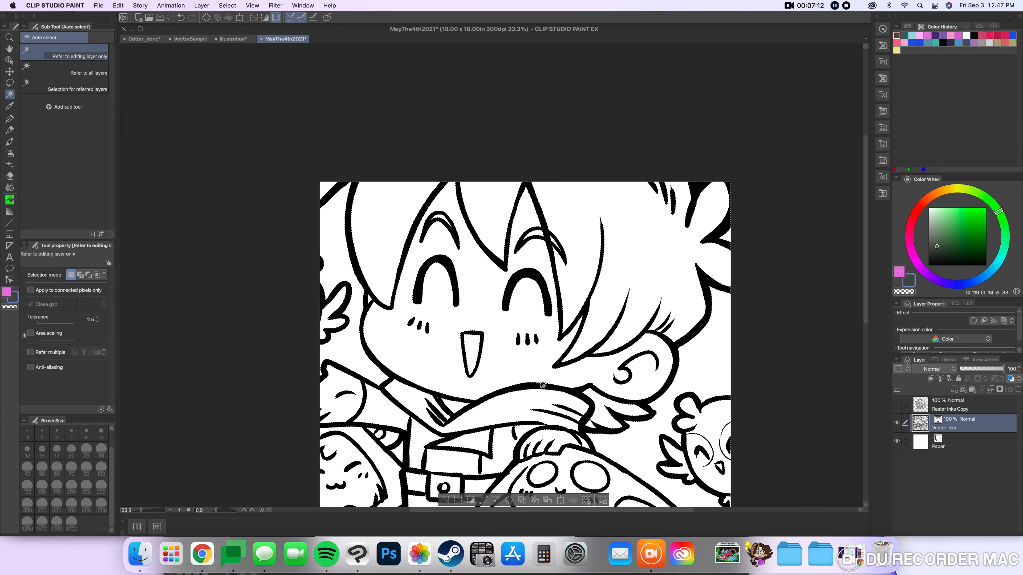
key(super+z)
scroll(553, 386, down, 3)
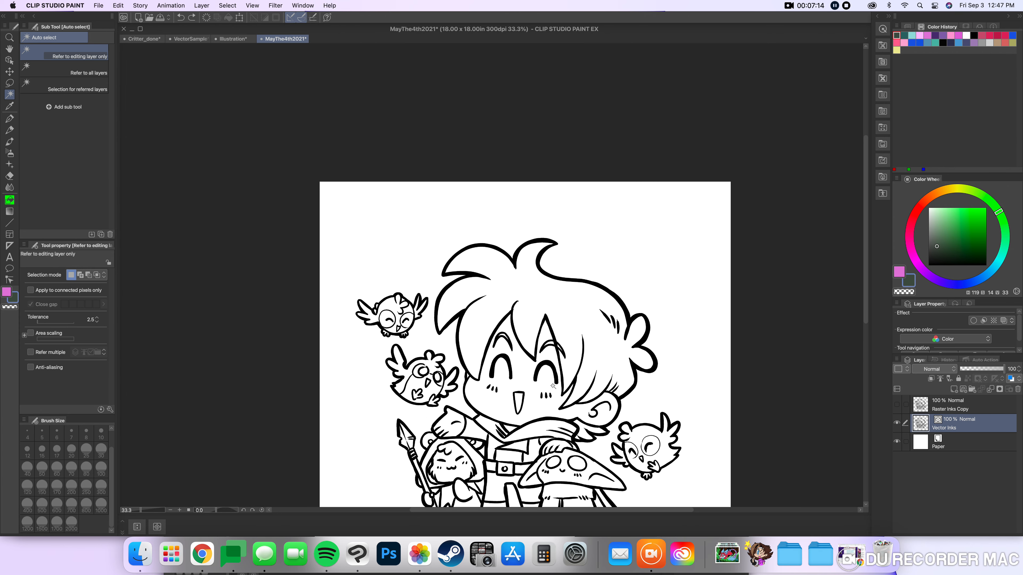
Lasso the Vector Inks eye nearest the owls with its blush marks, scale them to 76%, and nudge them slightly toward the mouth.
scroll(543, 390, up, 2)
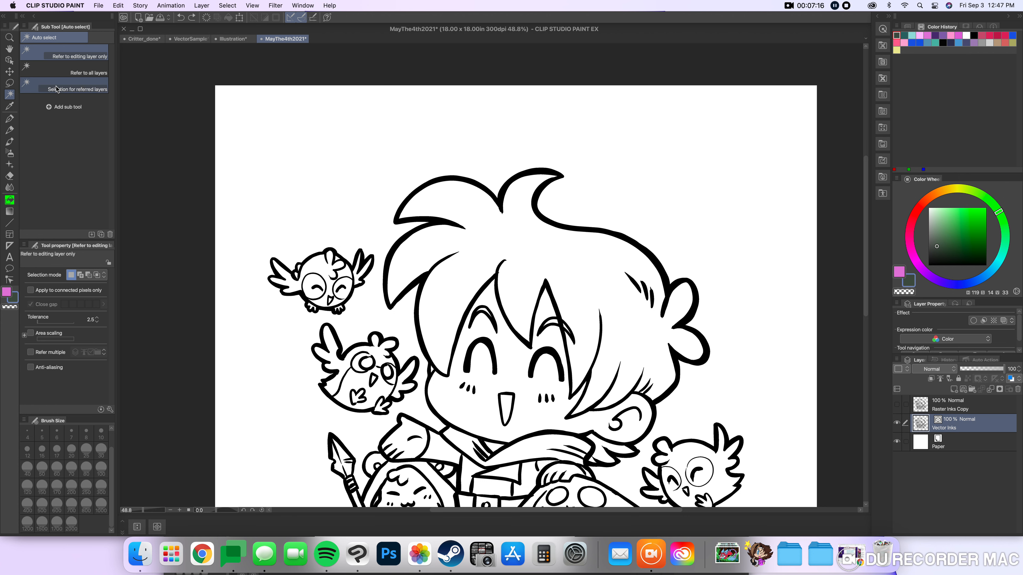
click(9, 83)
mouse_move(504, 348)
mouse_down()
mouse_move(468, 342)
mouse_move(456, 376)
mouse_move(462, 398)
mouse_move(499, 385)
mouse_up()
scroll(486, 401, up, 3)
click(516, 415)
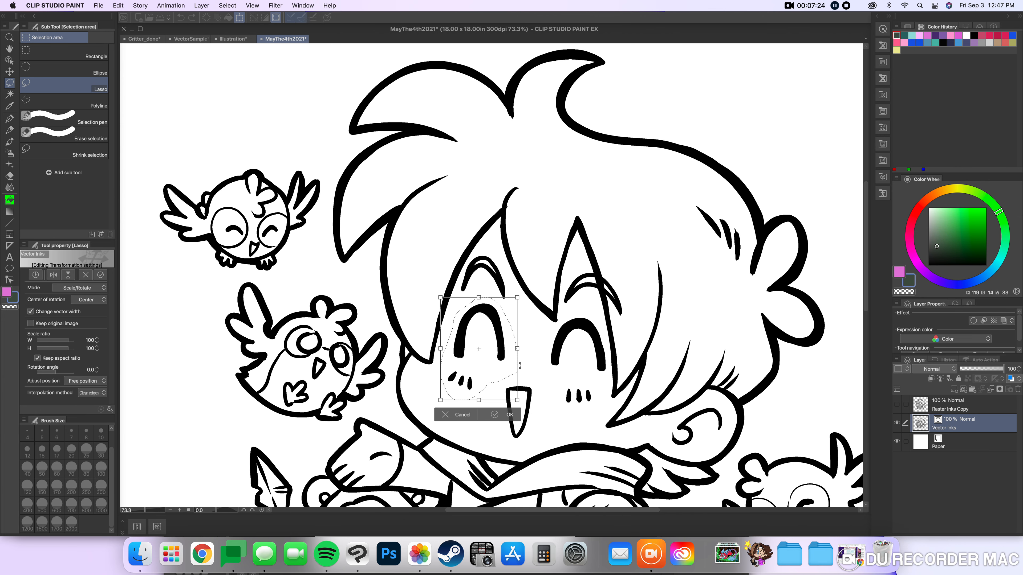
drag(515, 400, 506, 387)
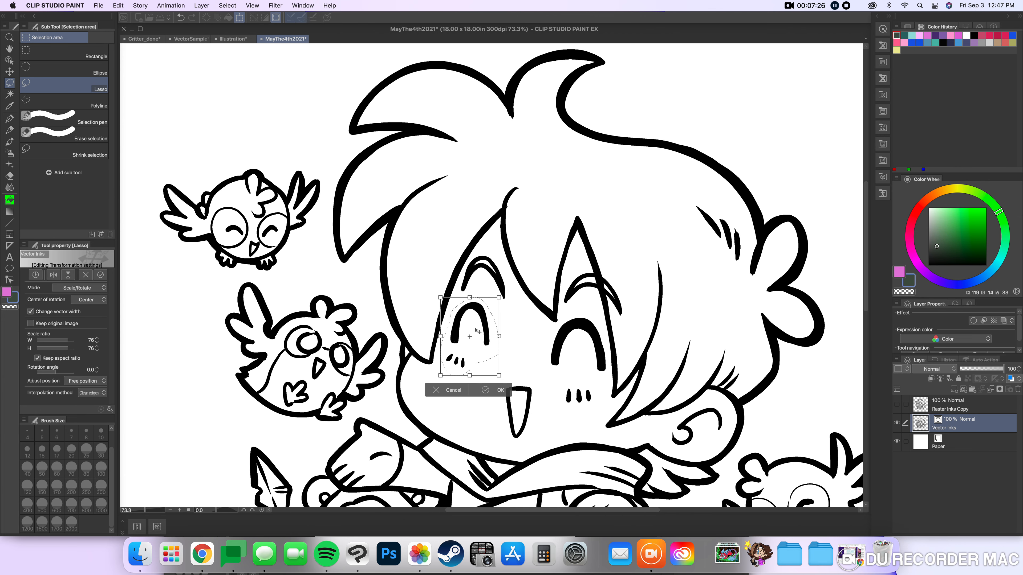
mouse_move(472, 328)
mouse_down()
mouse_move(436, 289)
mouse_move(419, 291)
mouse_move(182, 368)
mouse_move(462, 332)
mouse_up()
click(509, 399)
scroll(517, 359, down, 3)
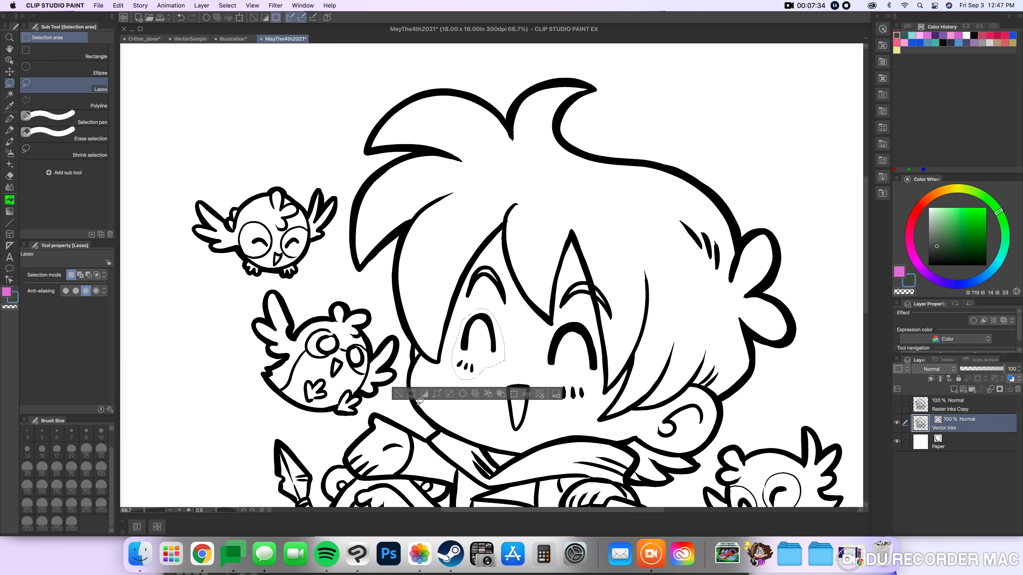
click(395, 396)
scroll(546, 372, down, 2)
scroll(550, 370, down, 1)
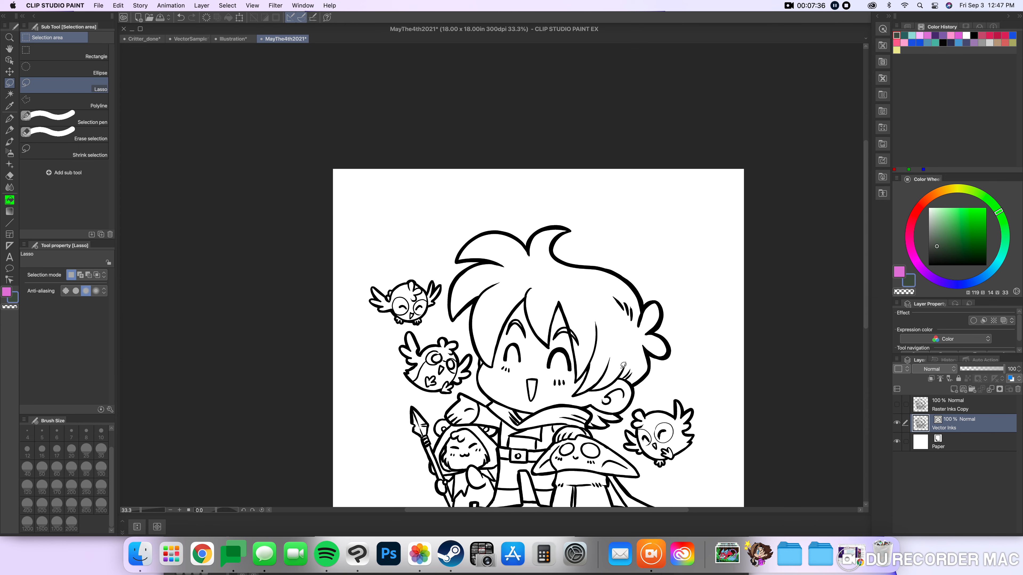
Undo the scaling and move of the eye with its blush marks, and clear the lasso selection.
key(super+z)
scroll(643, 365, down, 1)
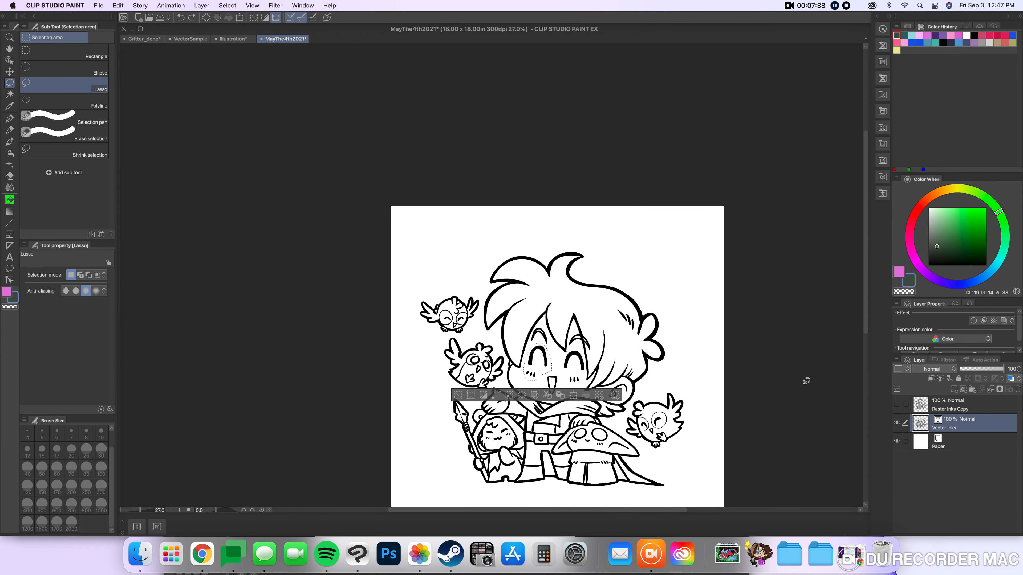
key(super+d)
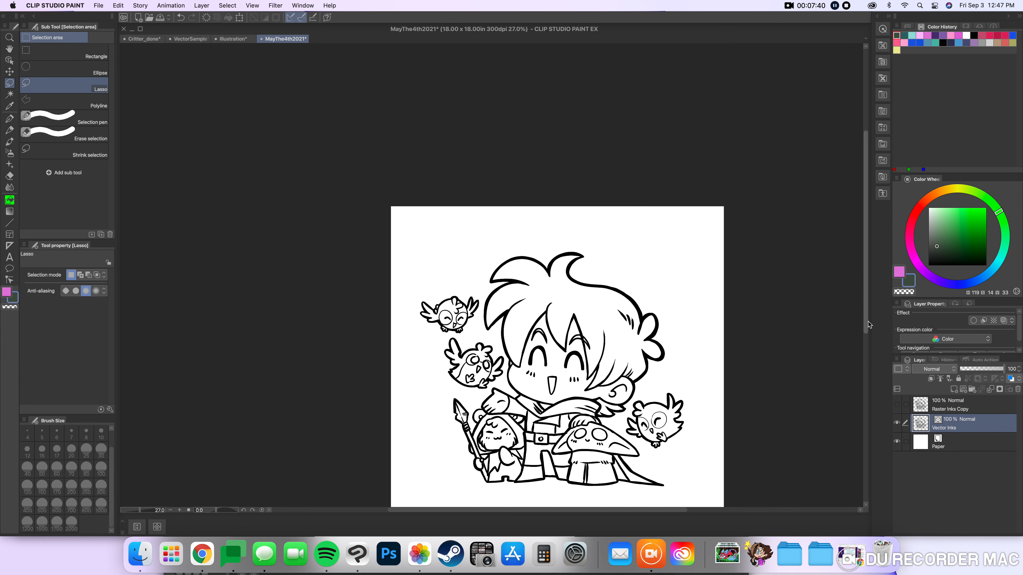
scroll(726, 343, up, 1)
drag(866, 317, 864, 336)
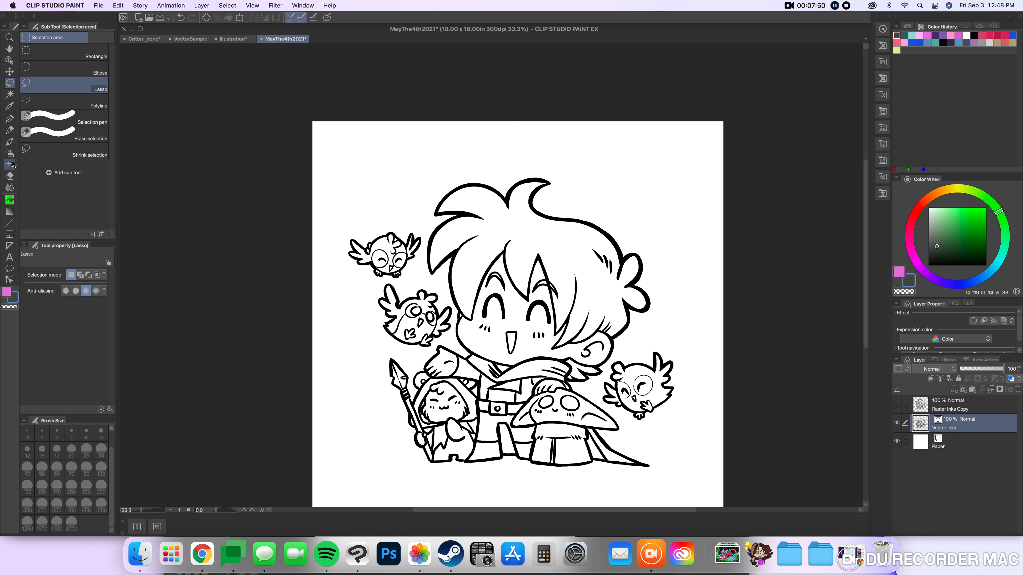
Set the background colour to bright green for a foreground-to-background gradient, and rasterize the Vector Inks layer.
click(963, 209)
click(9, 211)
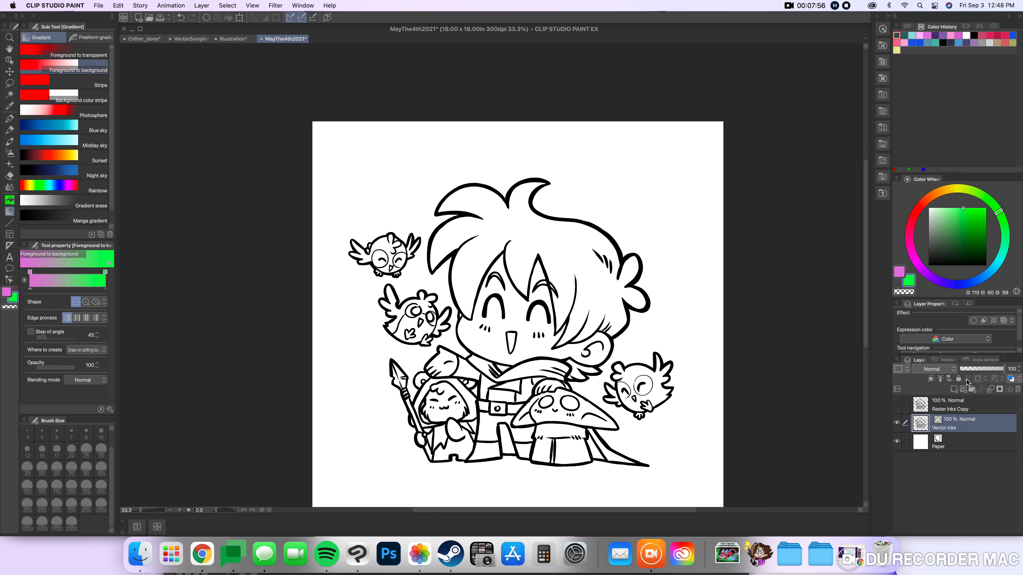
right_click(963, 422)
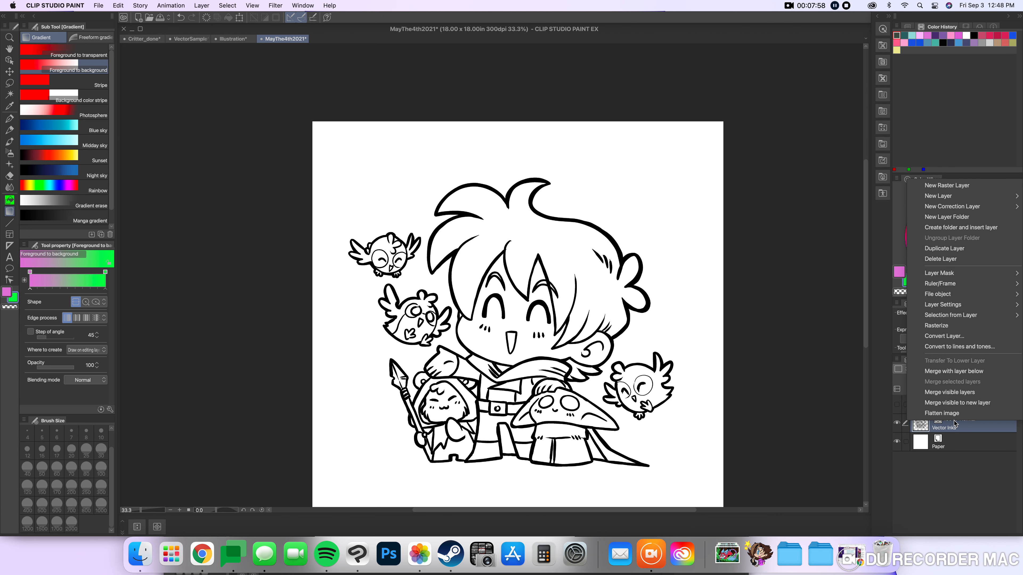
click(938, 326)
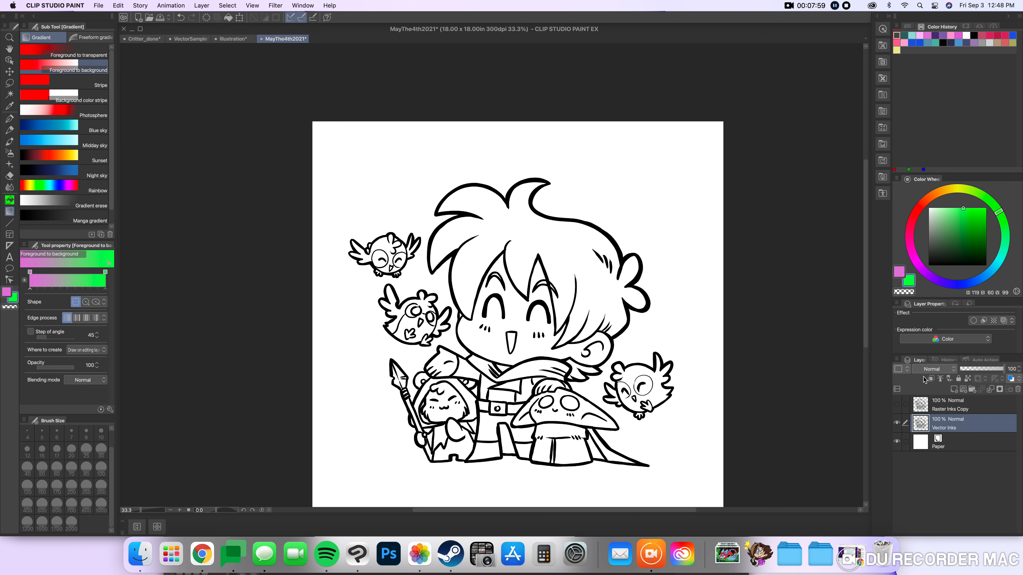
Lock transparent pixels on Vector Inks, recolour its lines with a pink-to-green gradient from hair down to feet, and undo the gradient.
click(967, 379)
drag(526, 188, 543, 426)
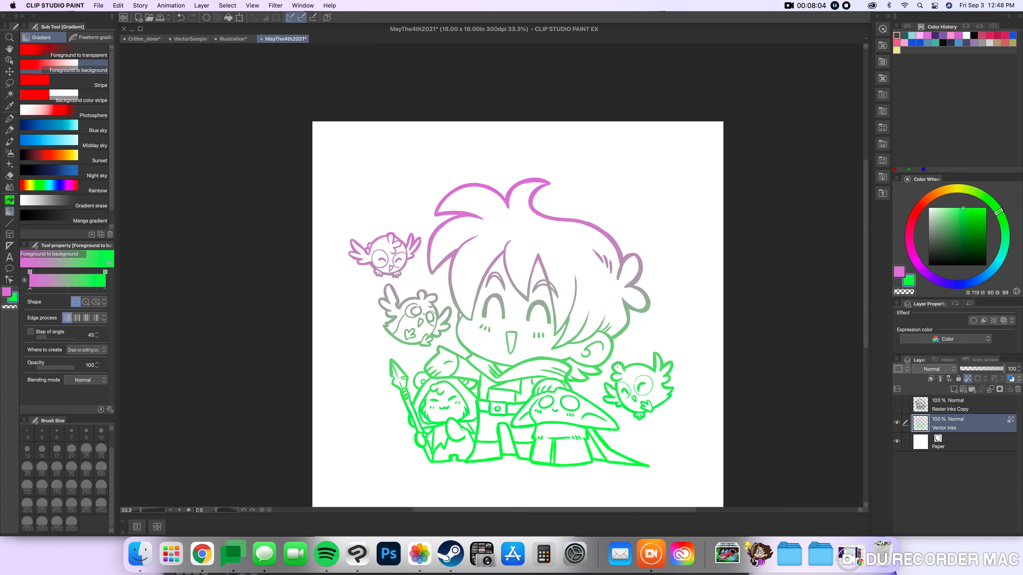
click(178, 18)
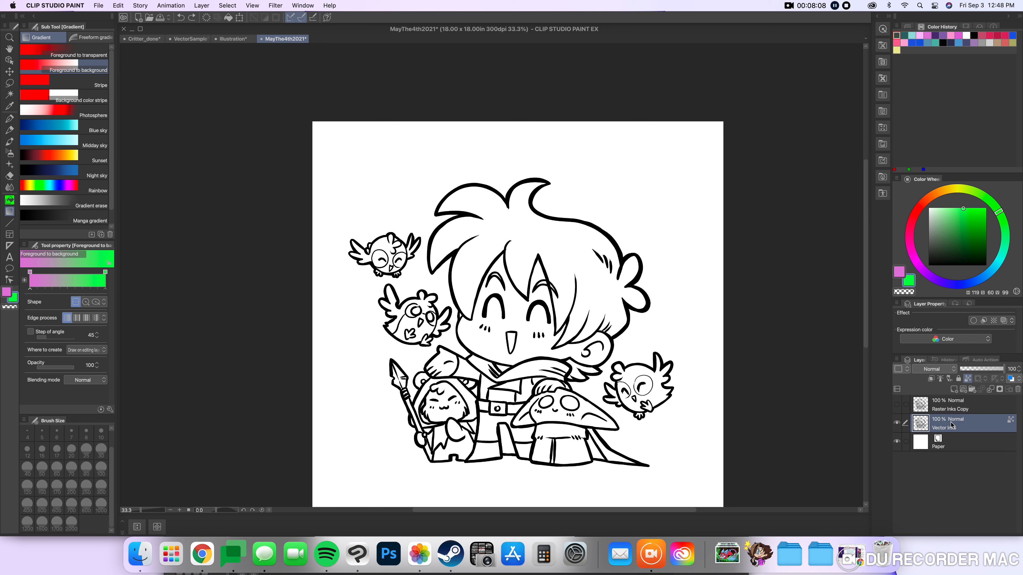
Duplicate the rasterized Vector Inks layer, hide the original, and switch to the Move layer tool.
right_click(952, 425)
click(933, 251)
click(897, 442)
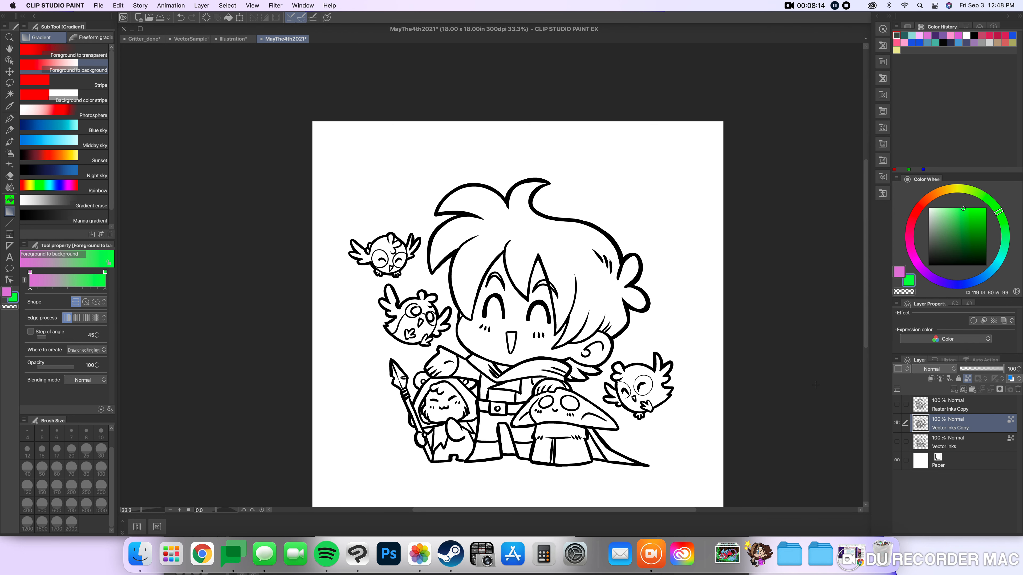
click(9, 72)
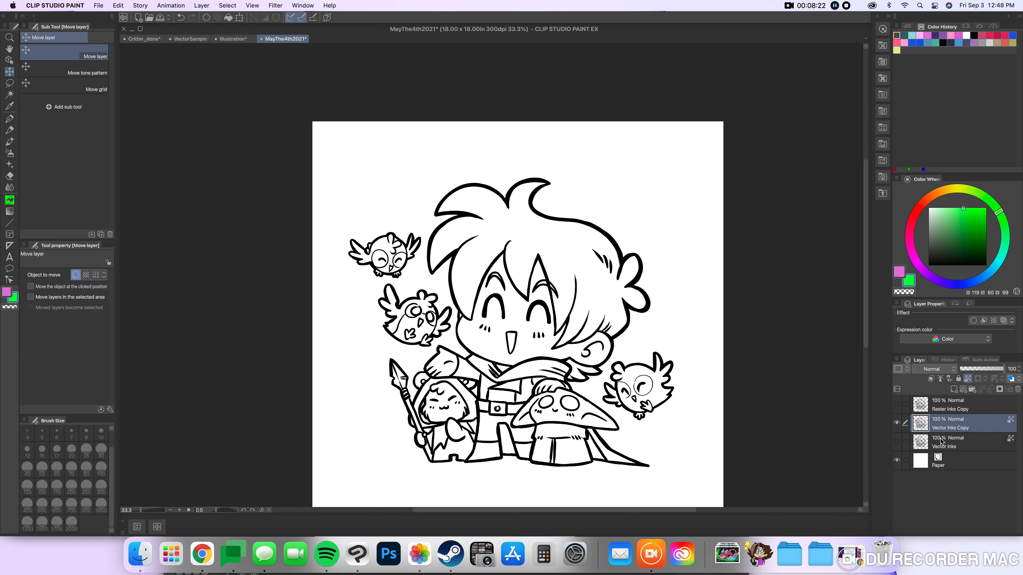
Undo the duplication, transparency lock and rasterization of the Vector Inks layer.
key(super+z)
key(super+z)
key(super+z)
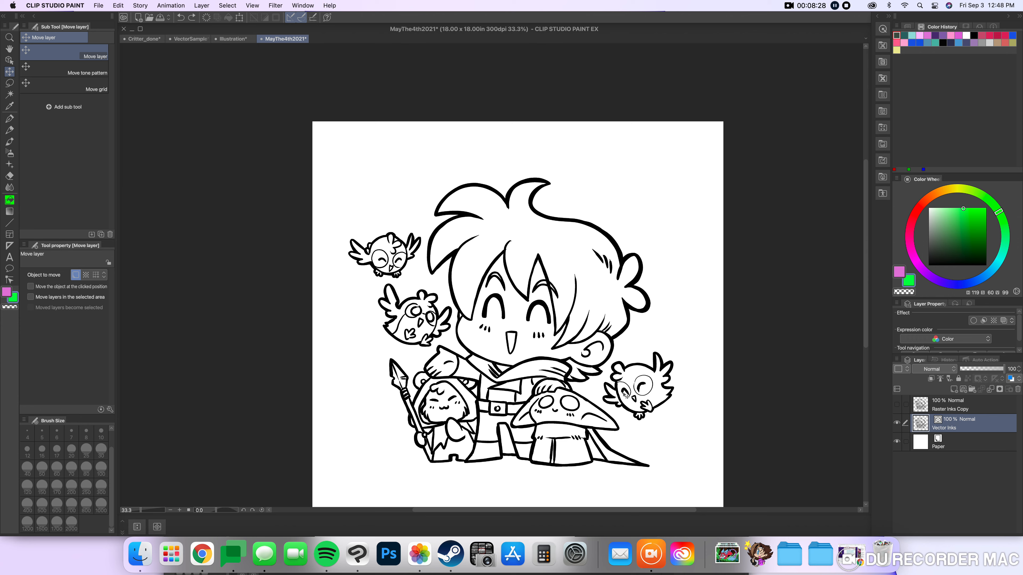
scroll(500, 350, down, 2)
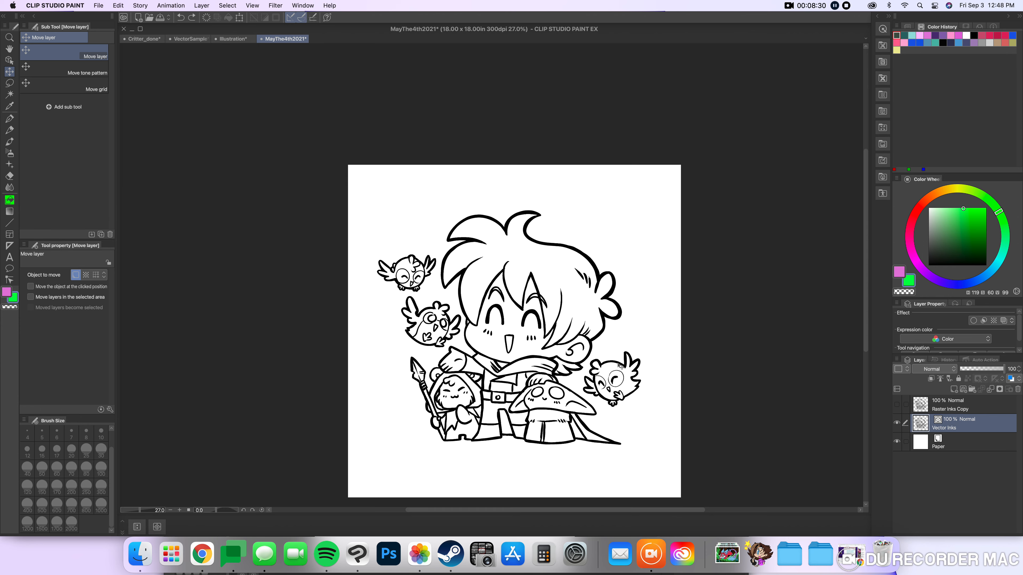
scroll(621, 366, up, 2)
drag(359, 331, 368, 305)
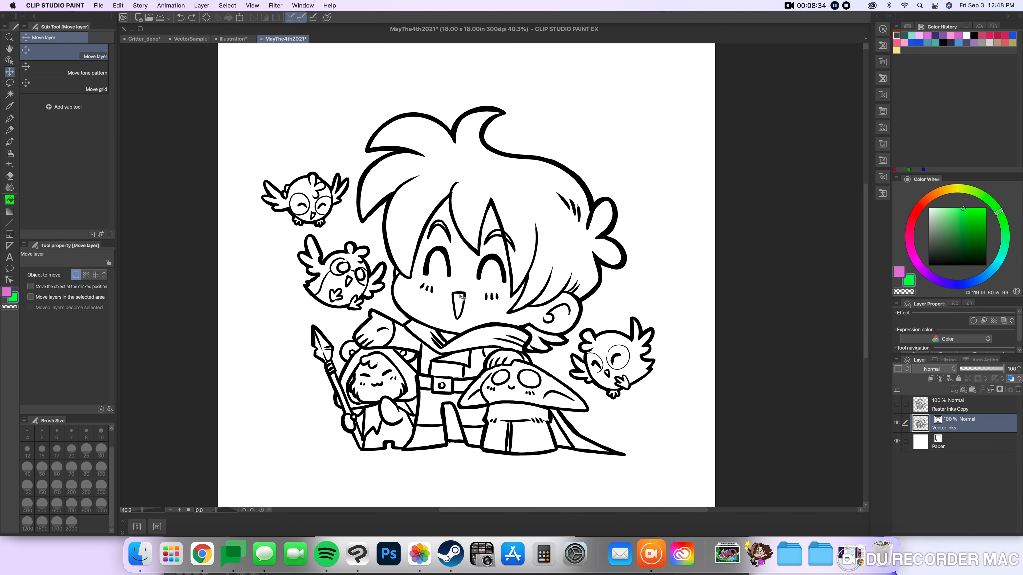
scroll(547, 262, down, 2)
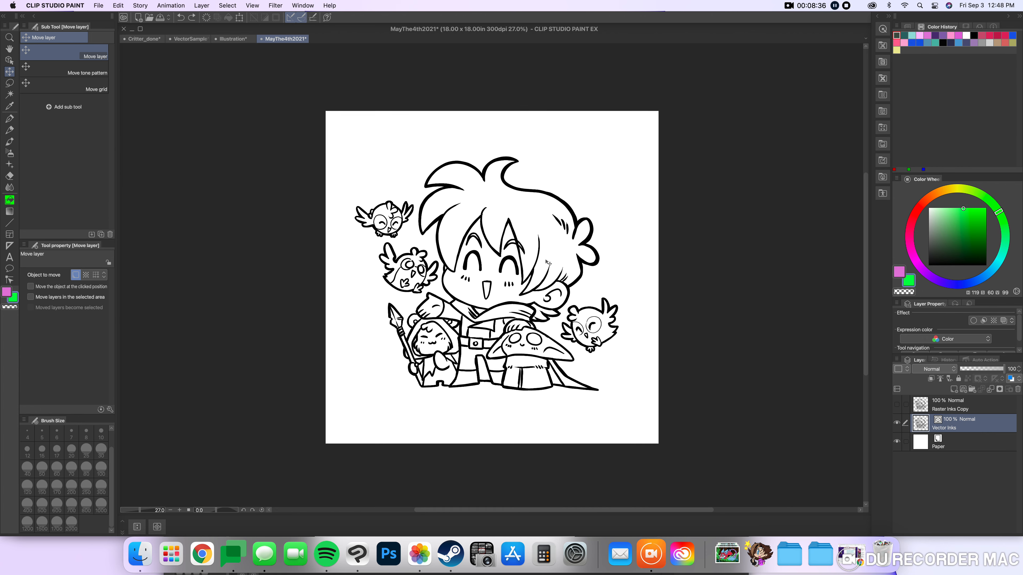